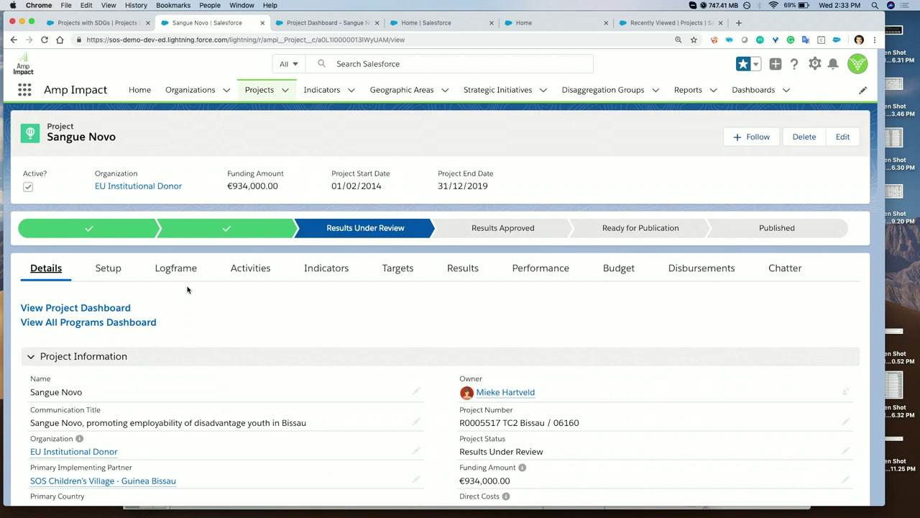
Review the Sangue Novo project's general information, related SDGs and IATI details.
scroll(186, 291, "down", 5)
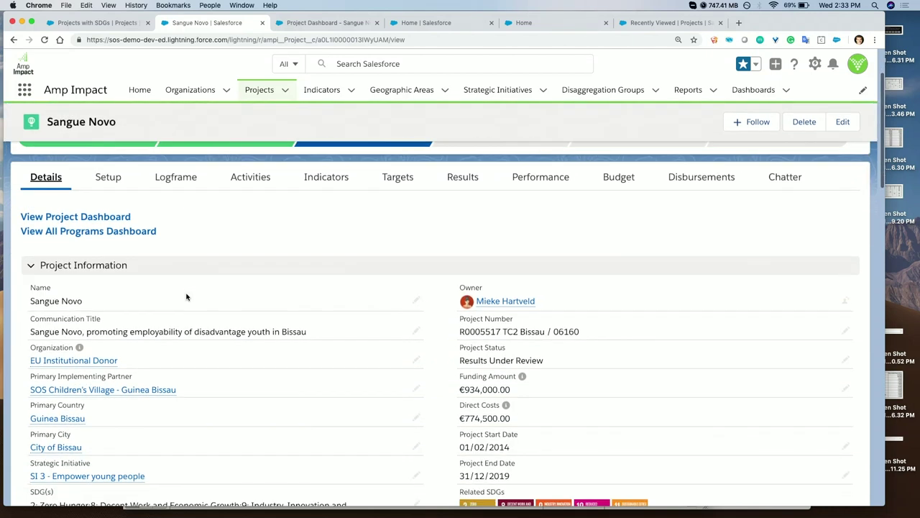
scroll(186, 297, "down", 5)
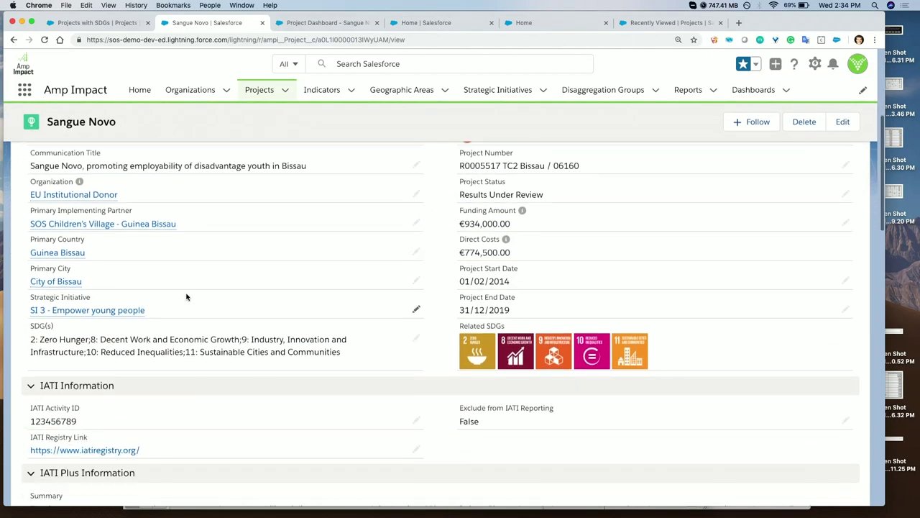
scroll(186, 297, "up", 10)
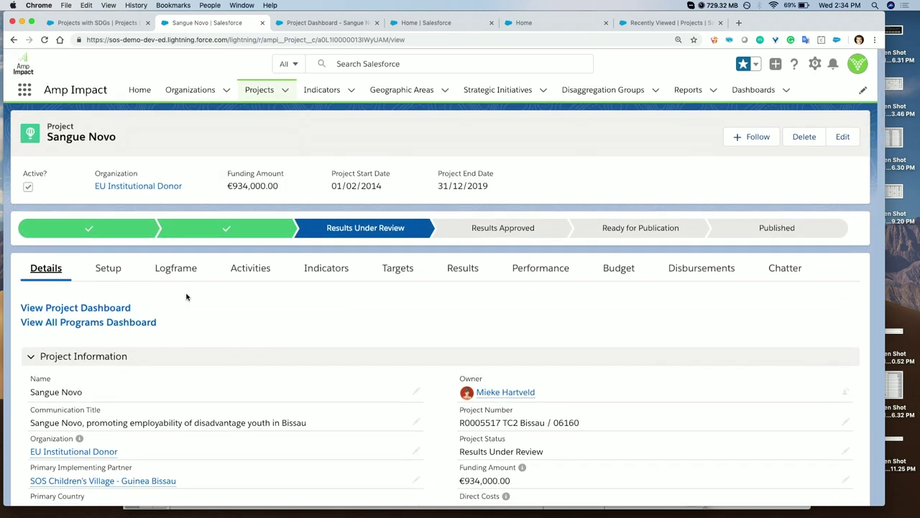
Open the project's setup and try selecting the SI 4 - Advocate for children strategic initiative, clearing it without adding the tag.
left_click(115, 280)
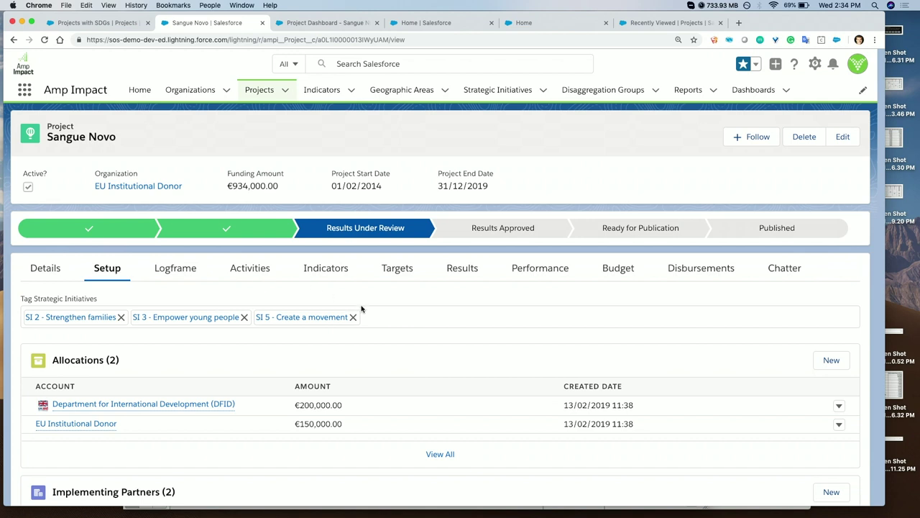
left_click(368, 311)
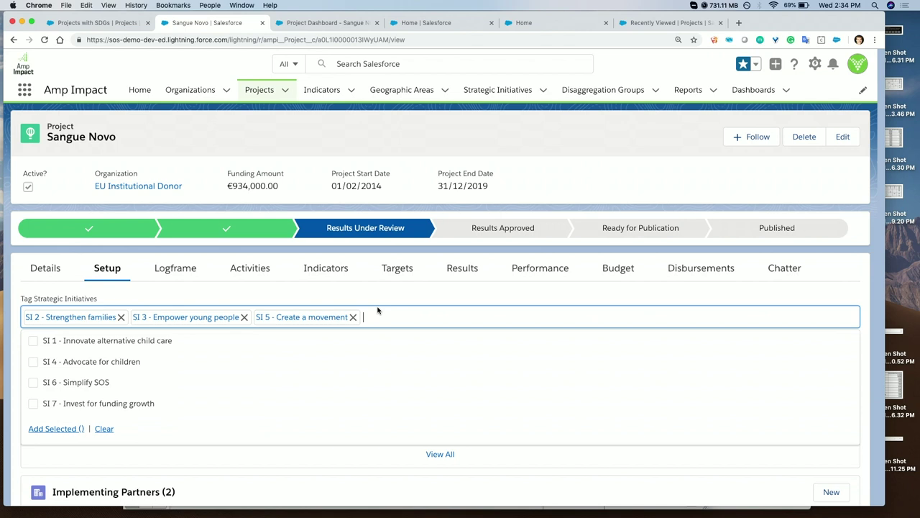
left_click(33, 362)
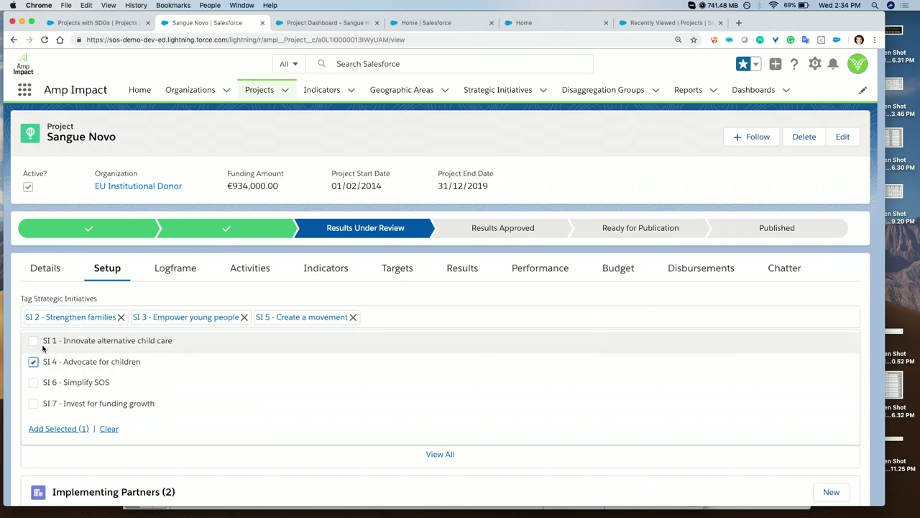
left_click(33, 362)
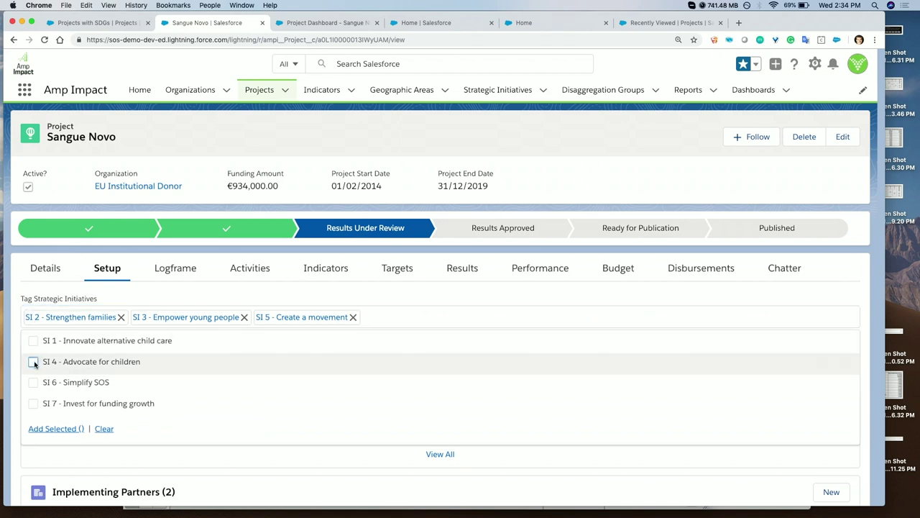
left_click(57, 293)
Review the project's allocations, implementing partners, implementation plans, geographic areas and reporting periods.
scroll(139, 357, "down", 1)
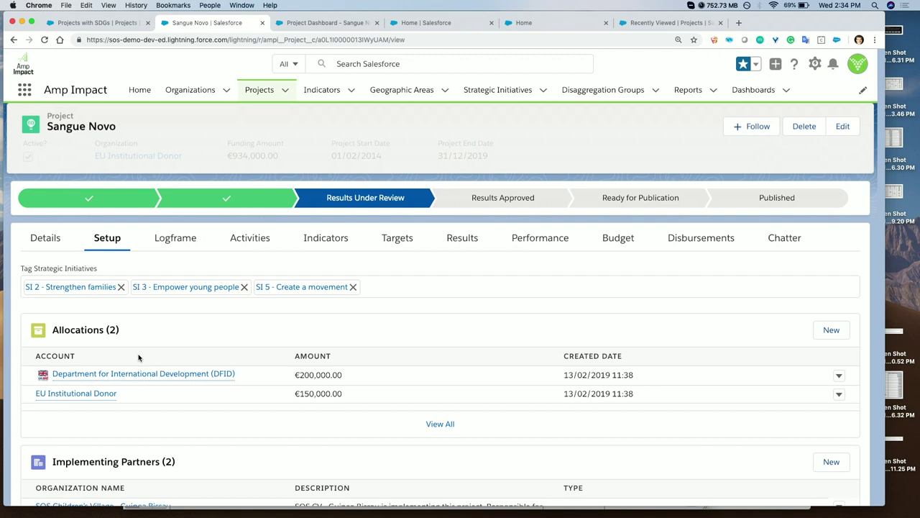
scroll(139, 357, "down", 3)
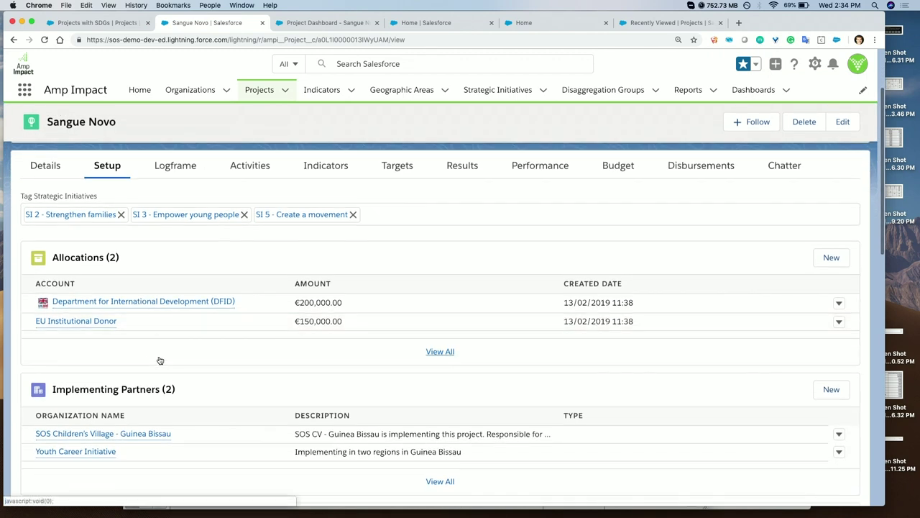
scroll(160, 357, "down", 1)
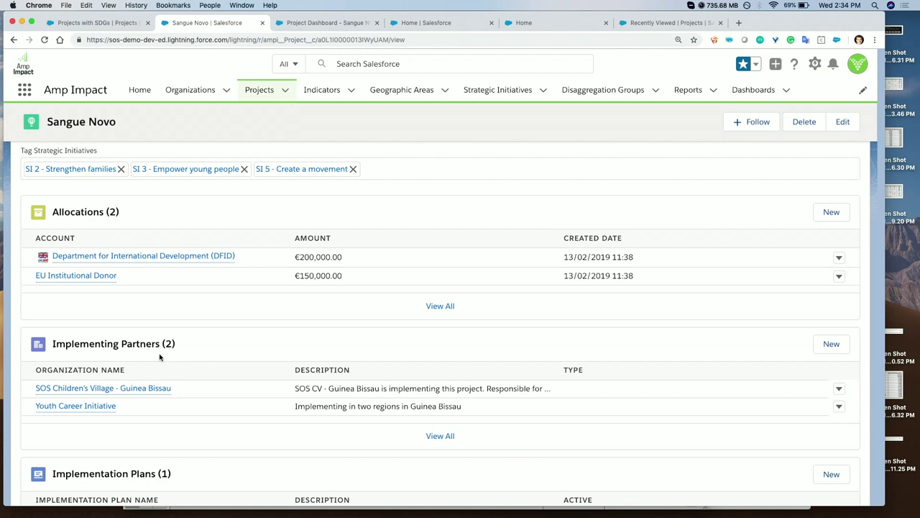
scroll(160, 356, "down", 8)
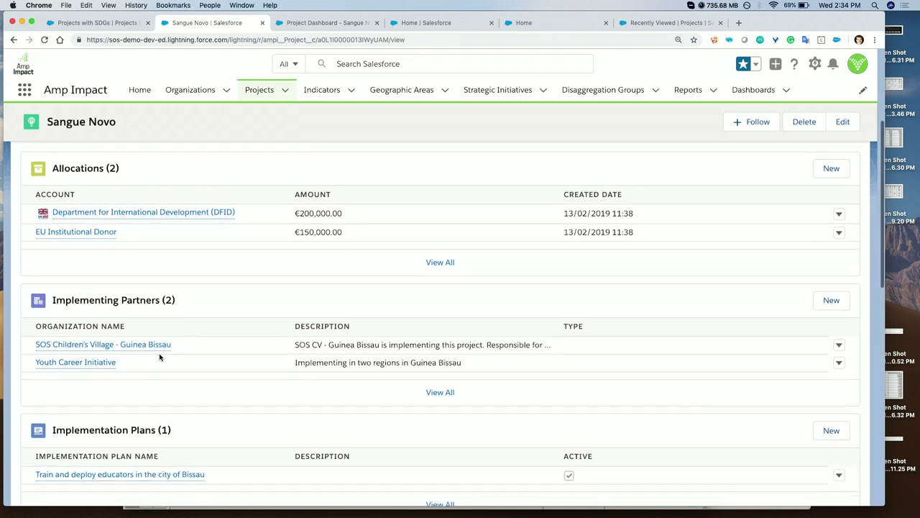
scroll(160, 357, "down", 2)
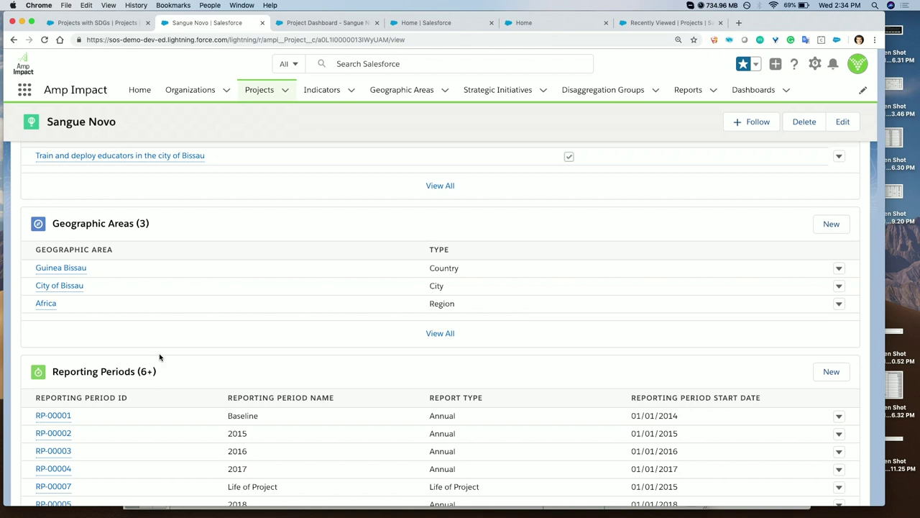
scroll(160, 357, "down", 2)
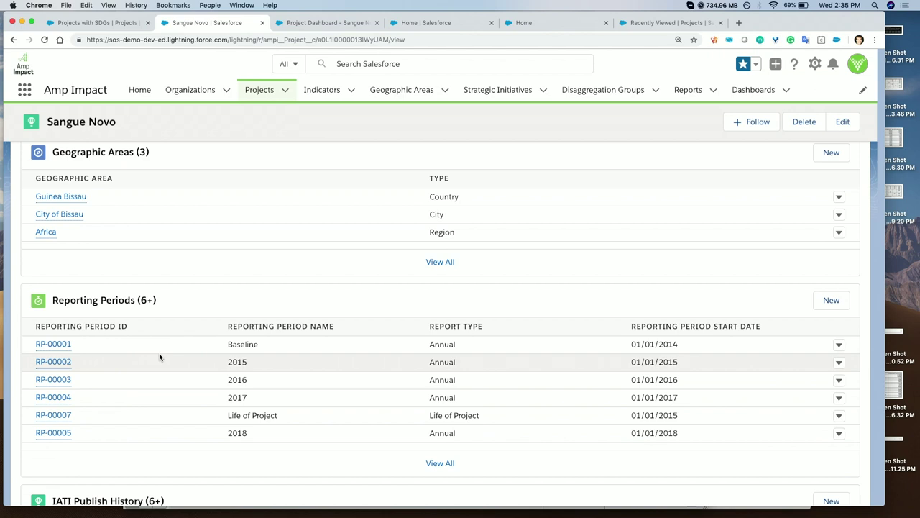
scroll(181, 365, "down", 3)
Open the project's logframe and examine its impact, outcome, output and activity items with their linked indicators.
scroll(181, 365, "up", 5)
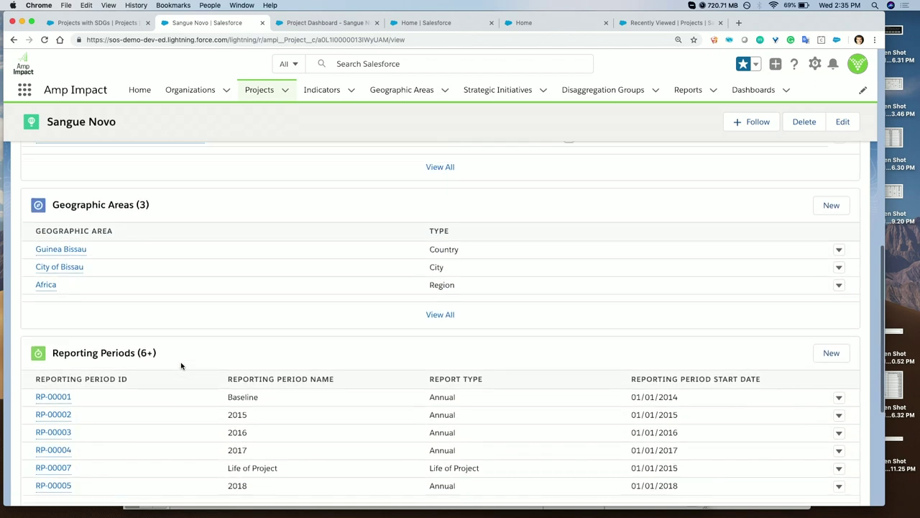
scroll(181, 365, "up", 10)
left_click(174, 268)
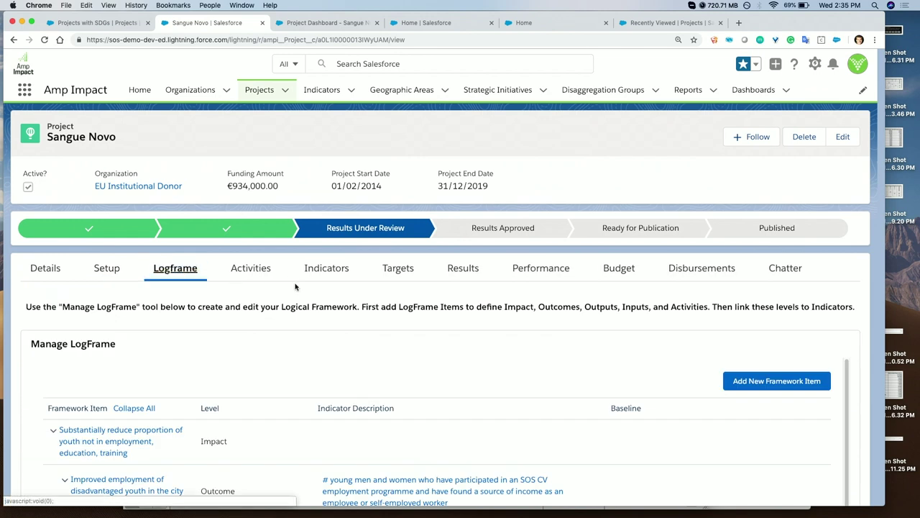
scroll(294, 287, "down", 5)
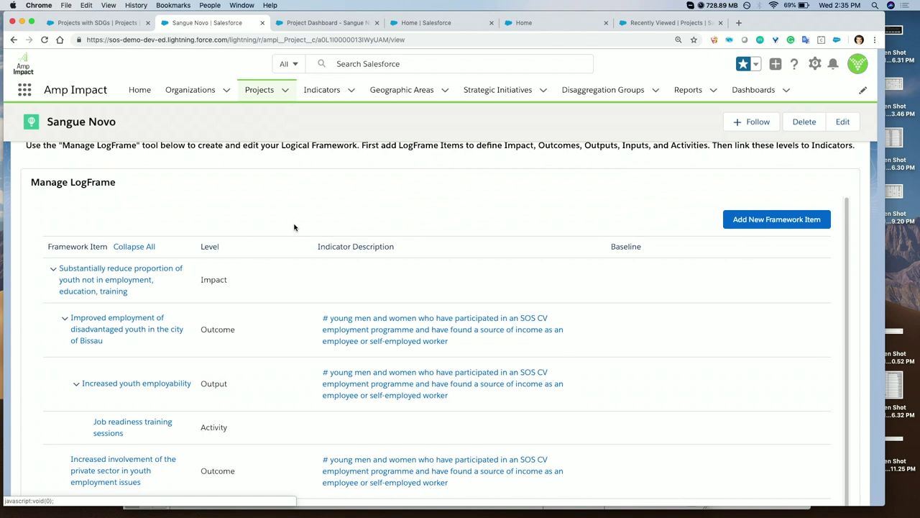
scroll(294, 227, "up", 2)
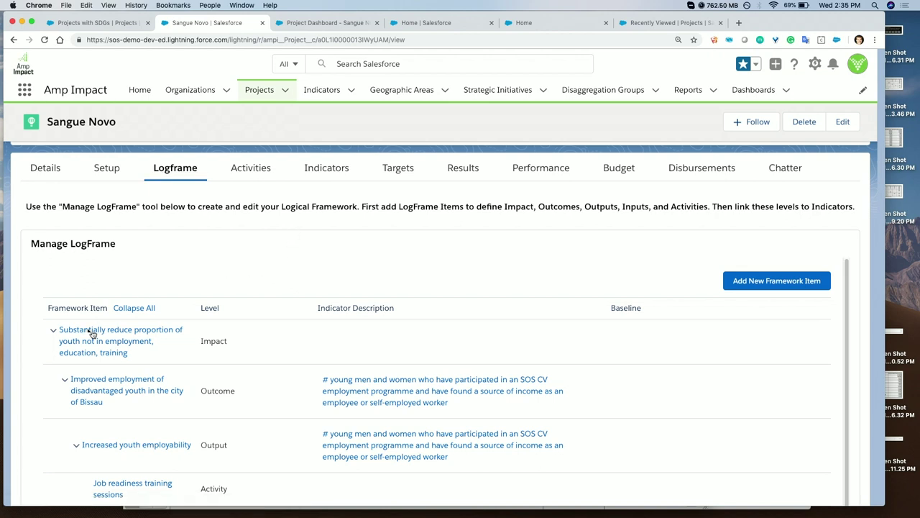
scroll(177, 278, "down", 2)
scroll(179, 278, "up", 2)
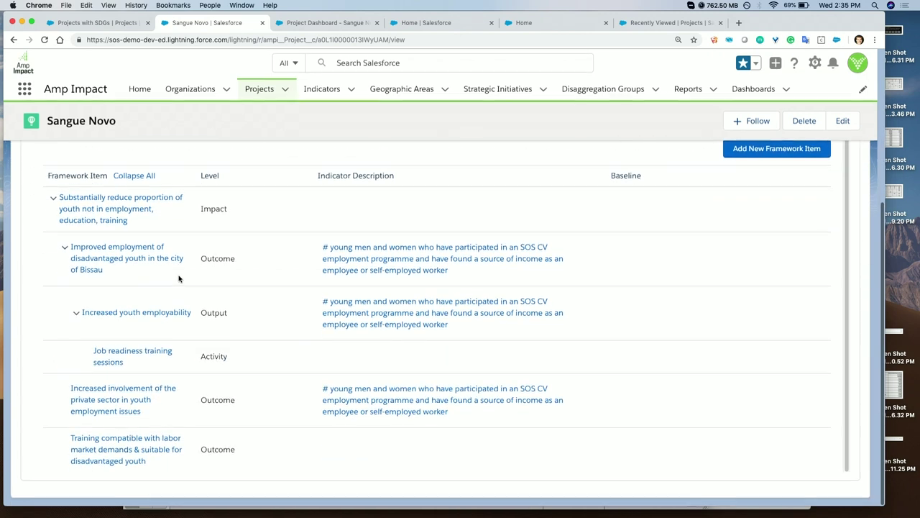
scroll(179, 278, "up", 1)
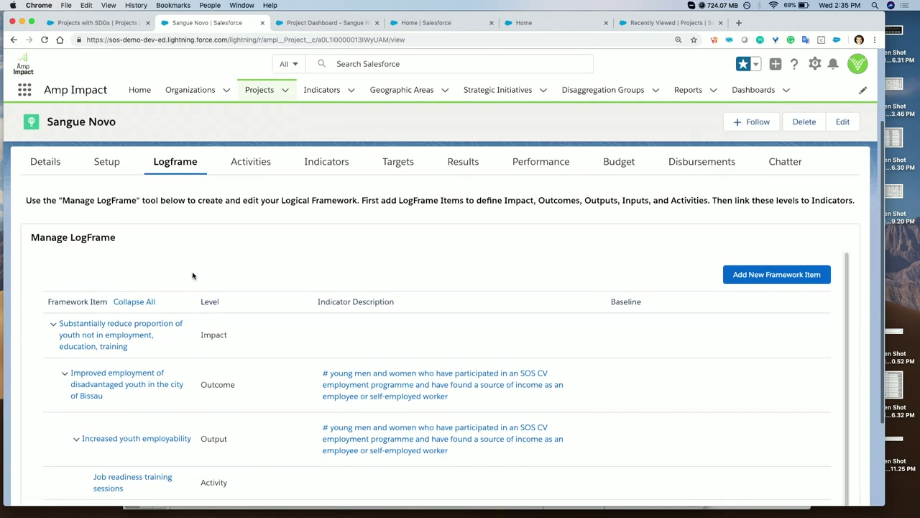
Open the project's indicators and review both the selected indicators and the indicators catalog.
scroll(216, 259, "up", 3)
left_click(327, 257)
scroll(325, 296, "down", 2)
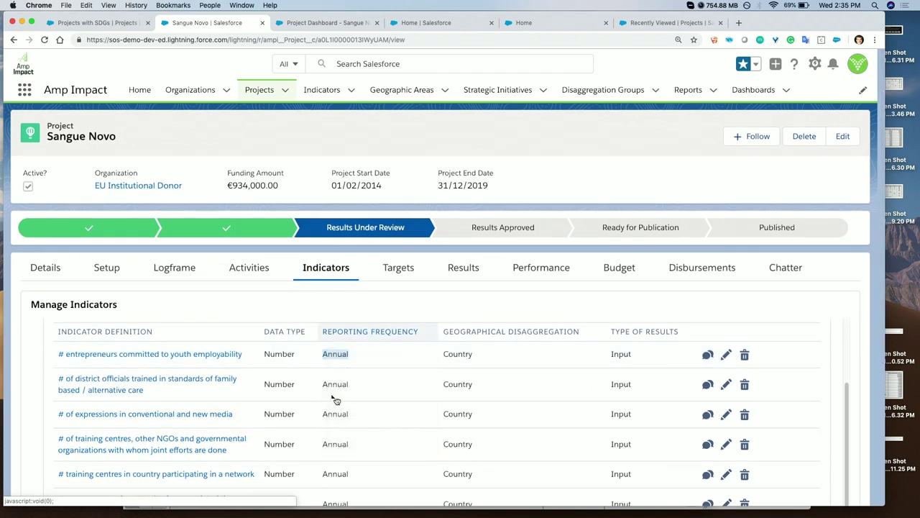
scroll(365, 388, "up", 2)
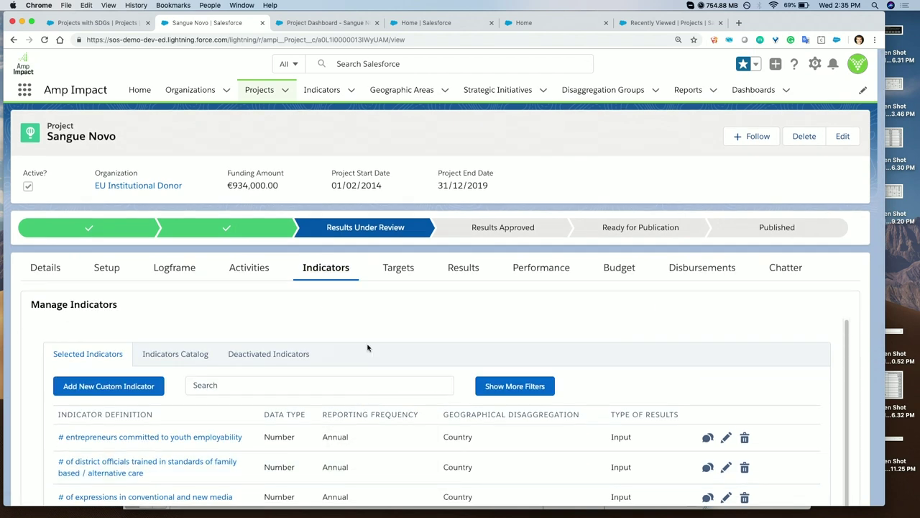
scroll(822, 158, "down", 5)
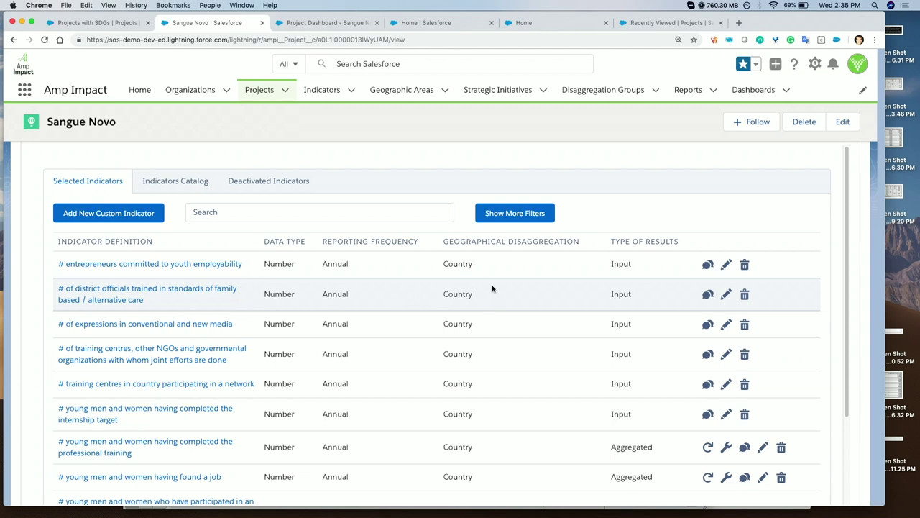
scroll(492, 288, "up", 3)
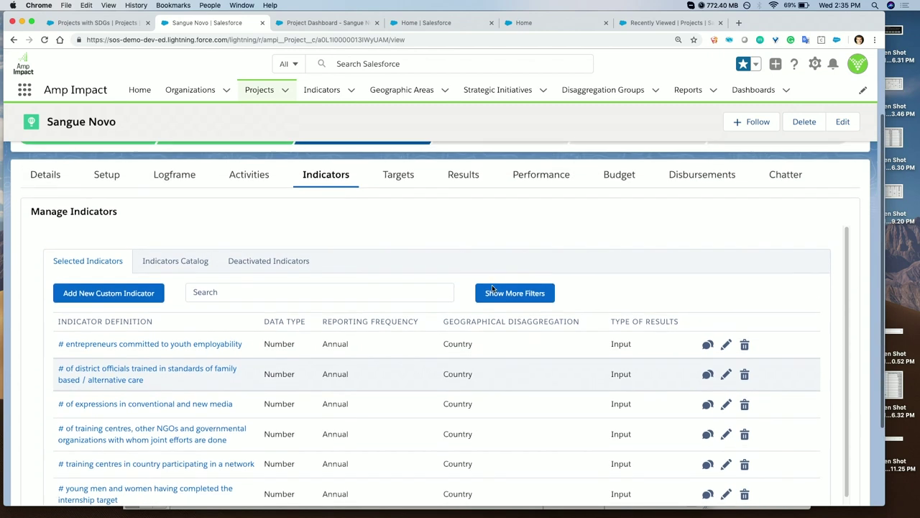
left_click(209, 277)
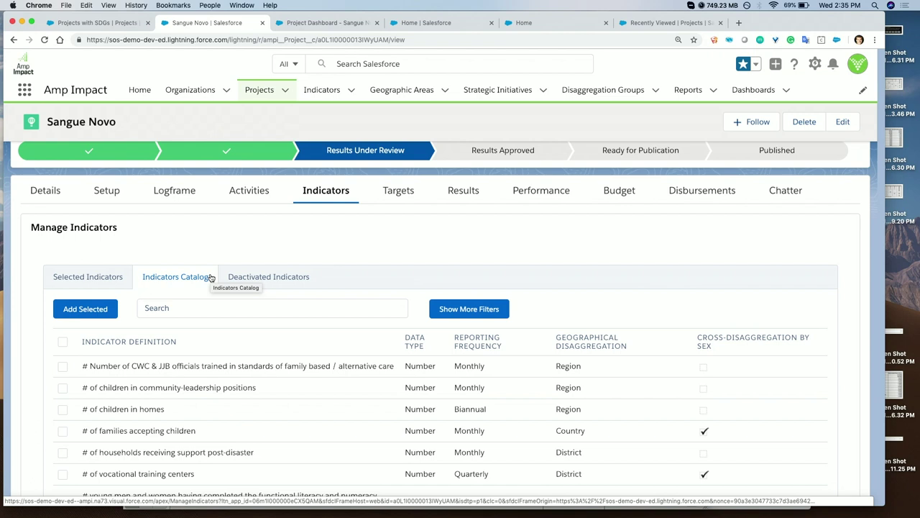
left_click(115, 280)
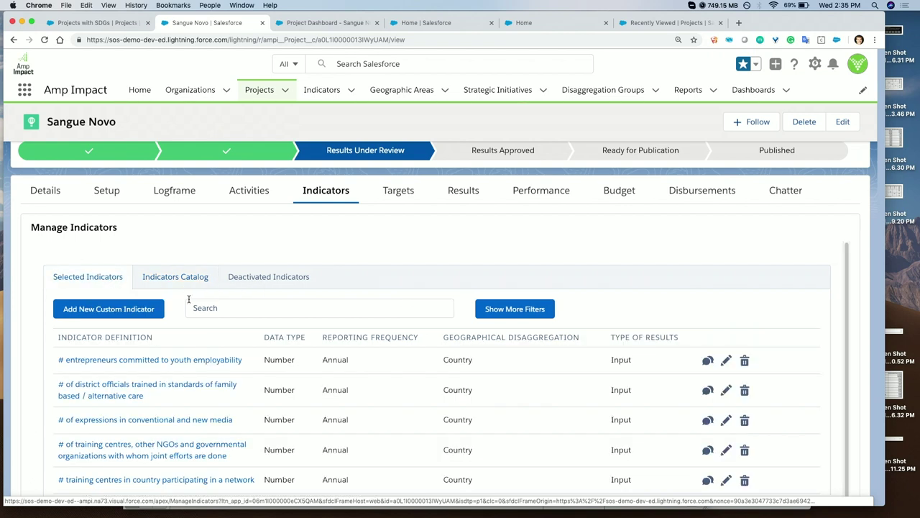
Open the form for a new custom indicator, examine its fields and close it without saving.
left_click(131, 309)
scroll(493, 204, "down", 2)
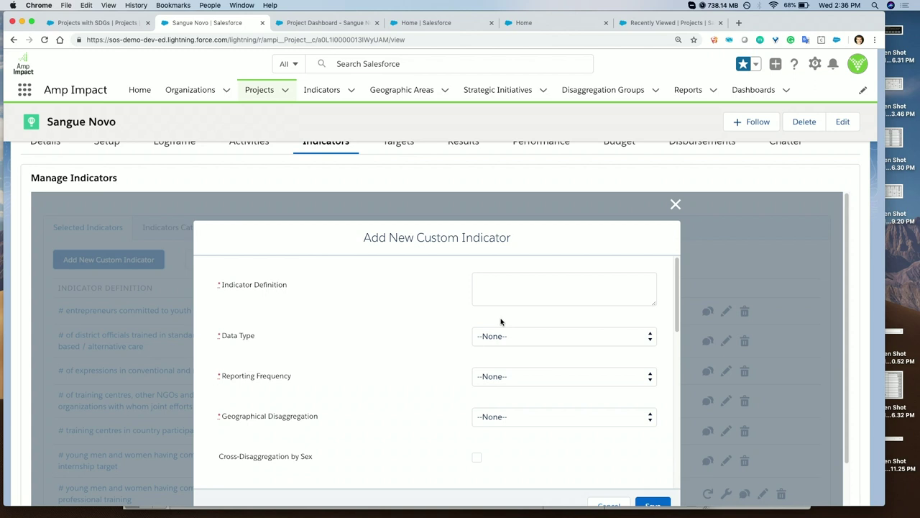
scroll(501, 321, "down", 1)
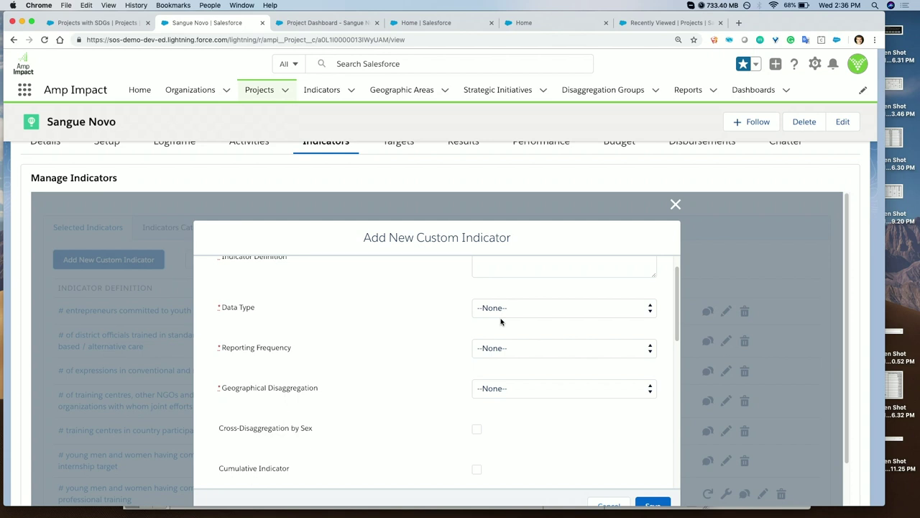
scroll(501, 322, "up", 1)
left_click(676, 204)
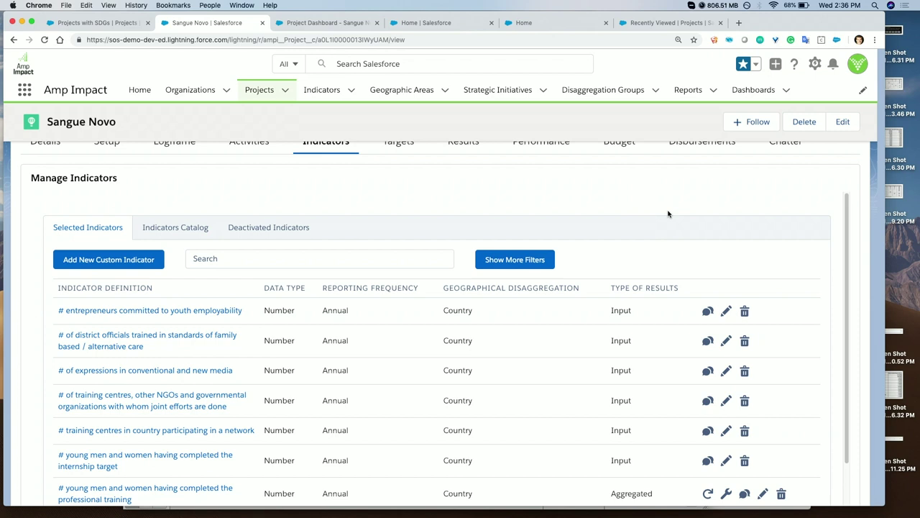
Open the project's results entry grid and bring the entrepreneurs committed to youth employability indicator into view.
scroll(668, 213, "up", 5)
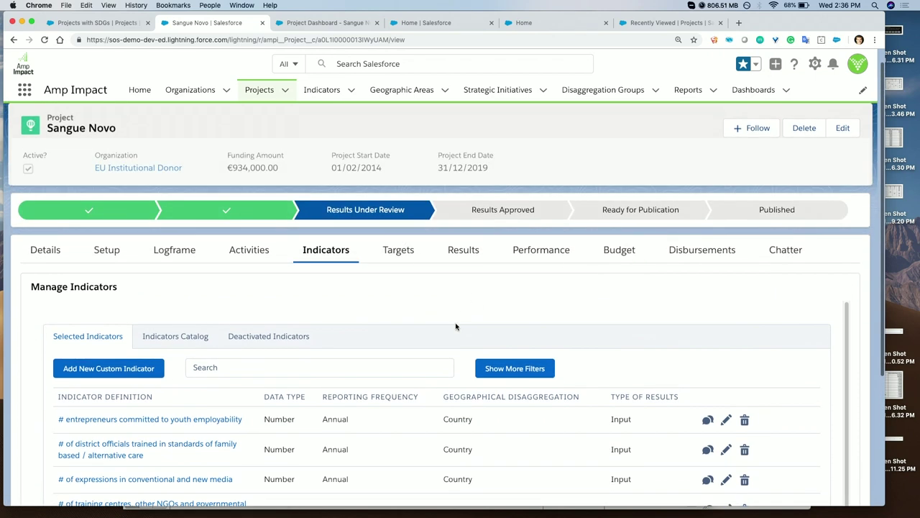
left_click(464, 270)
scroll(521, 274, "down", 2)
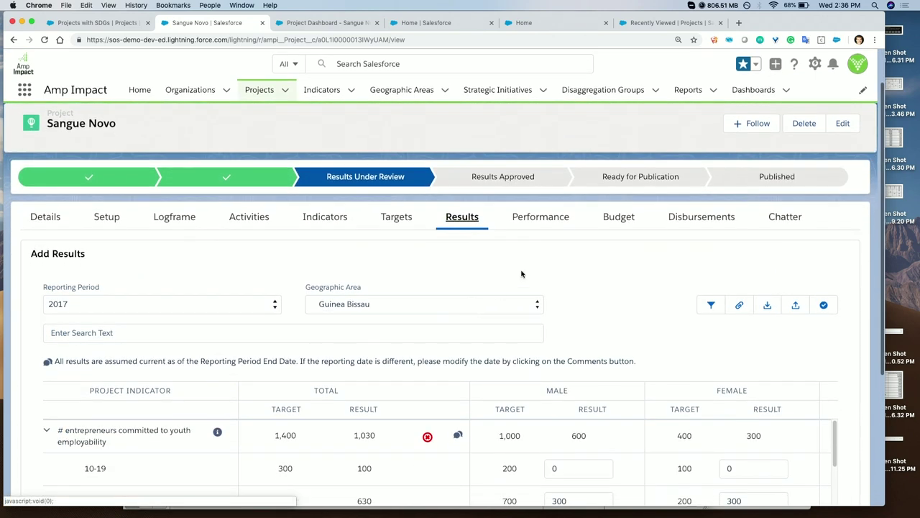
scroll(526, 276, "down", 1)
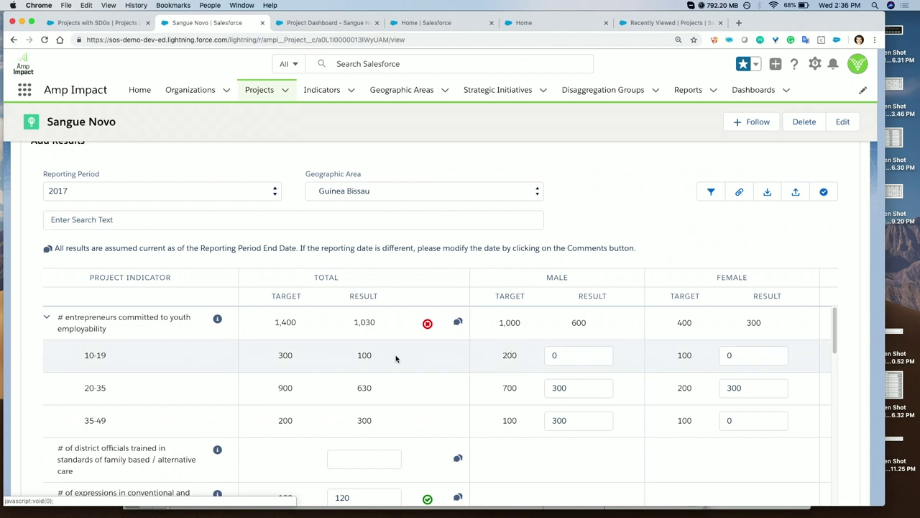
Set the male 10-19 result of the entrepreneurs committed to youth employability indicator to 300.
left_click(548, 355)
type("300")
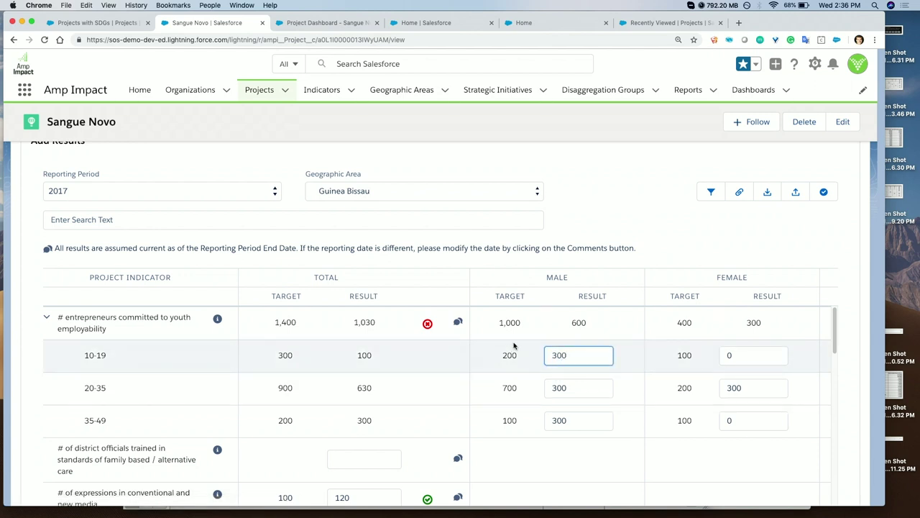
left_click(529, 379)
Set the male 10-19 result of the entrepreneurs committed to youth employability indicator to 500.
double_click(547, 355)
type("500")
key("shift+Tab")
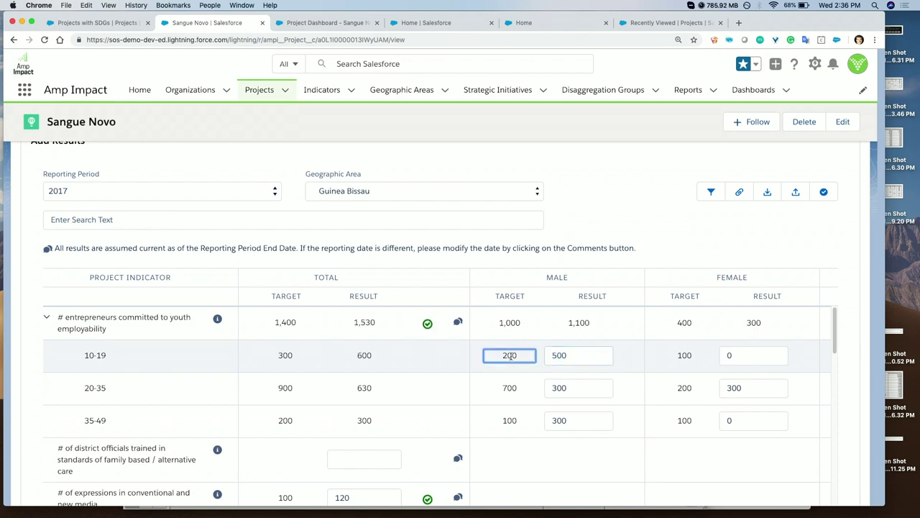
left_click(577, 338)
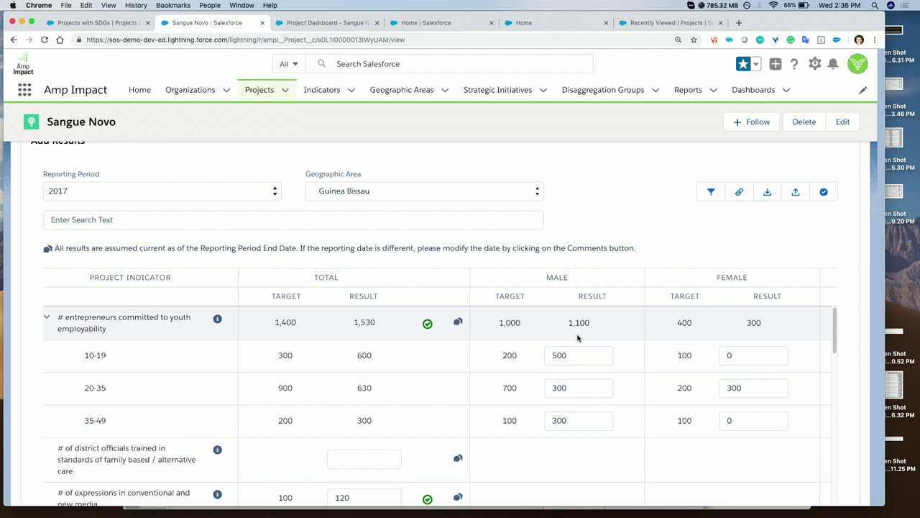
View the comments on the expressions in conventional and new media indicator and close them without saving.
scroll(577, 338, "down", 5)
scroll(579, 336, "up", 2)
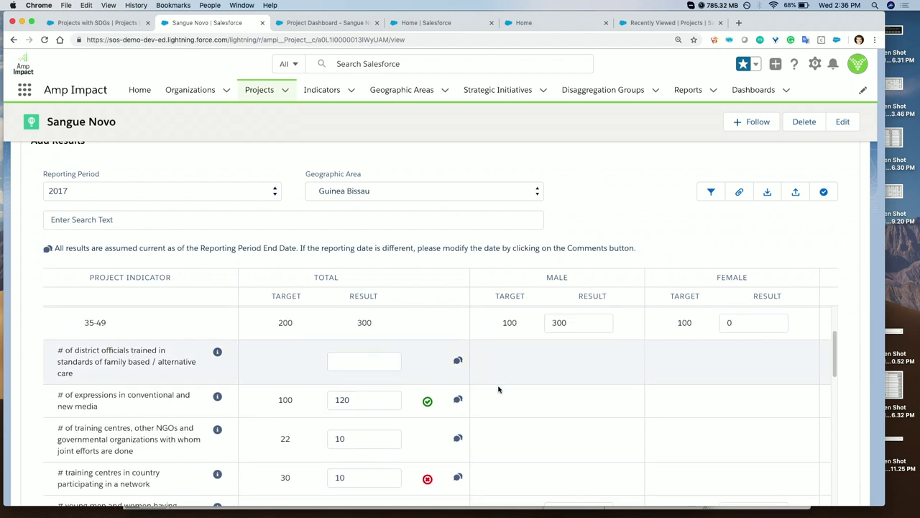
left_click(458, 399)
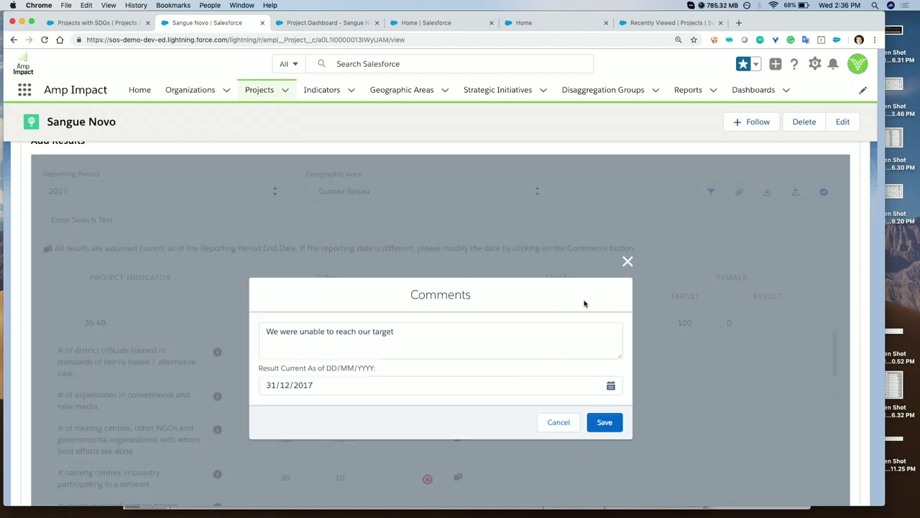
left_click(628, 261)
scroll(547, 396, "down", 5)
scroll(547, 395, "up", 5)
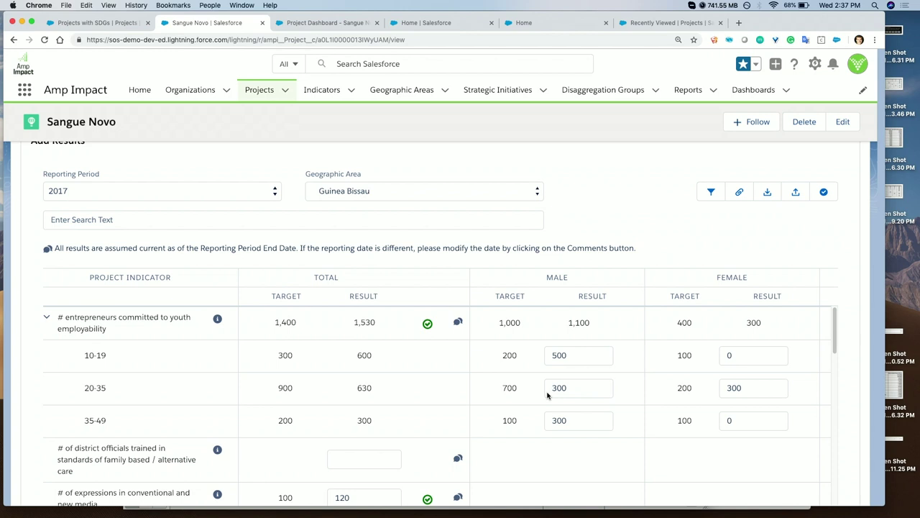
Open the document upload dialog for reporting period 2017, check its attached documents and close it without uploading.
scroll(548, 396, "down", 5)
scroll(547, 395, "up", 3)
scroll(548, 396, "up", 3)
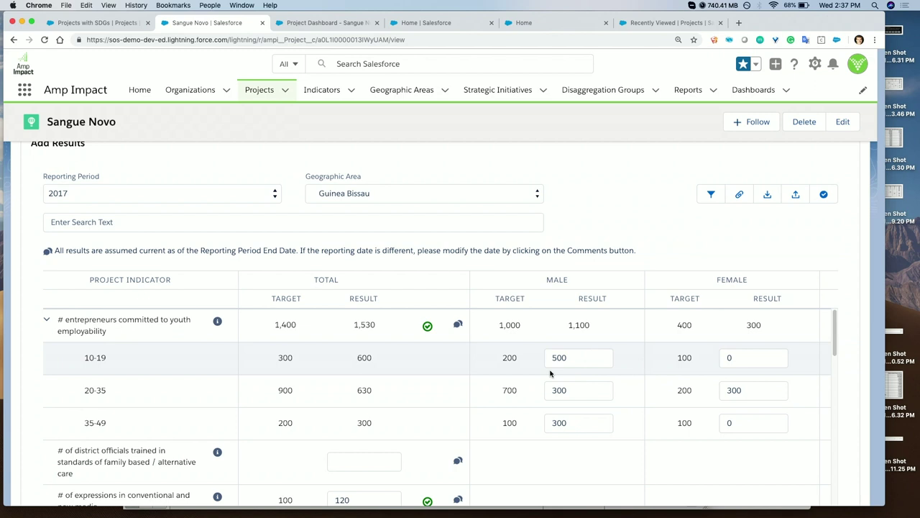
scroll(550, 373, "up", 3)
left_click(741, 315)
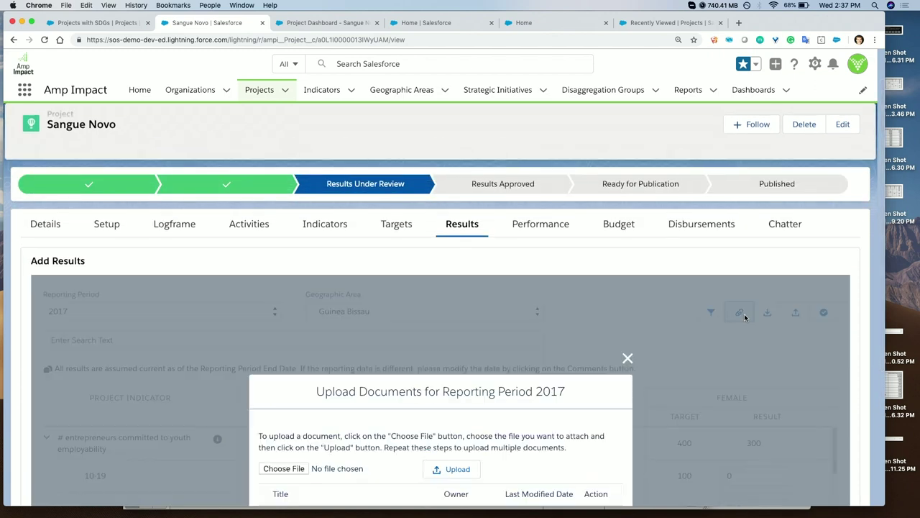
scroll(615, 366, "down", 3)
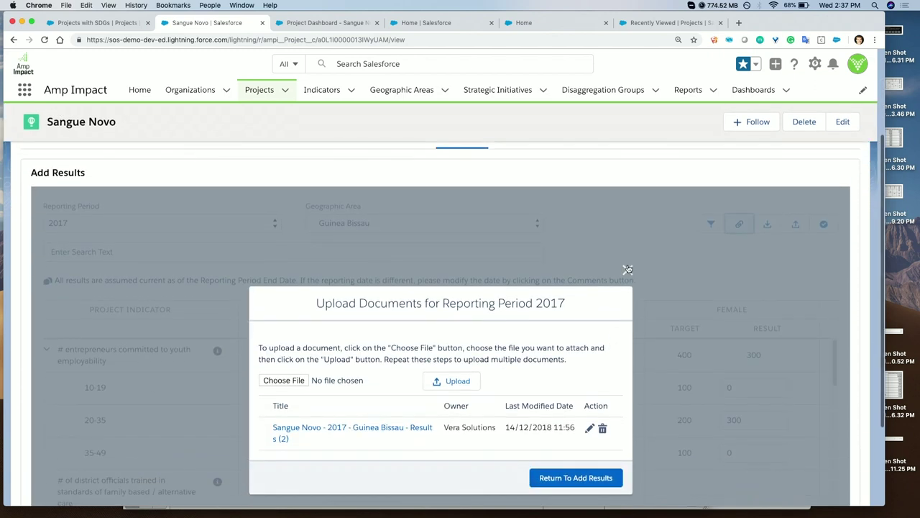
left_click(628, 269)
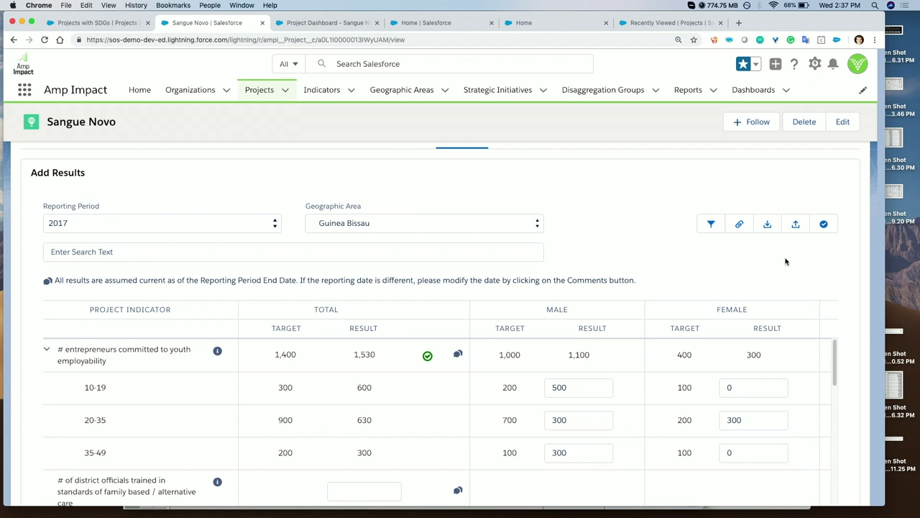
Bring up the confirmation for submitting the 2017 Guinea Bissau results for review and dismiss it without submitting.
scroll(786, 261, "up", 4)
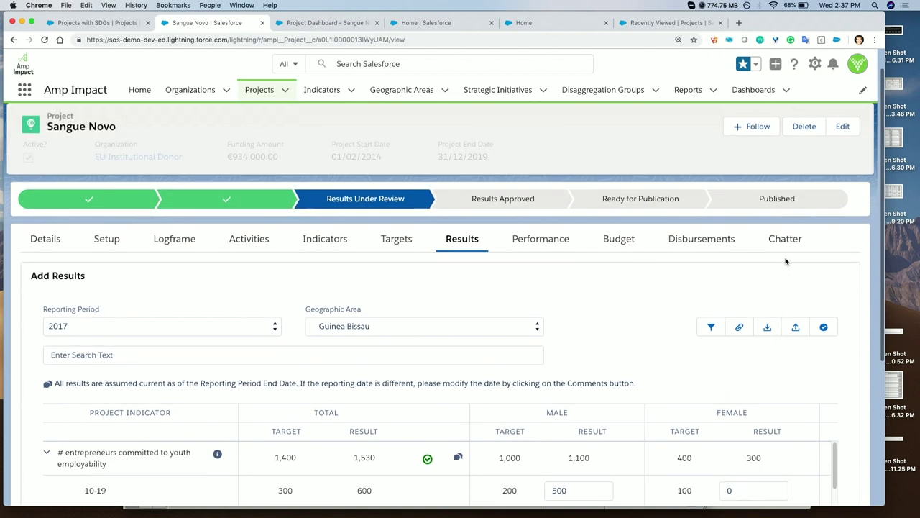
left_click(823, 356)
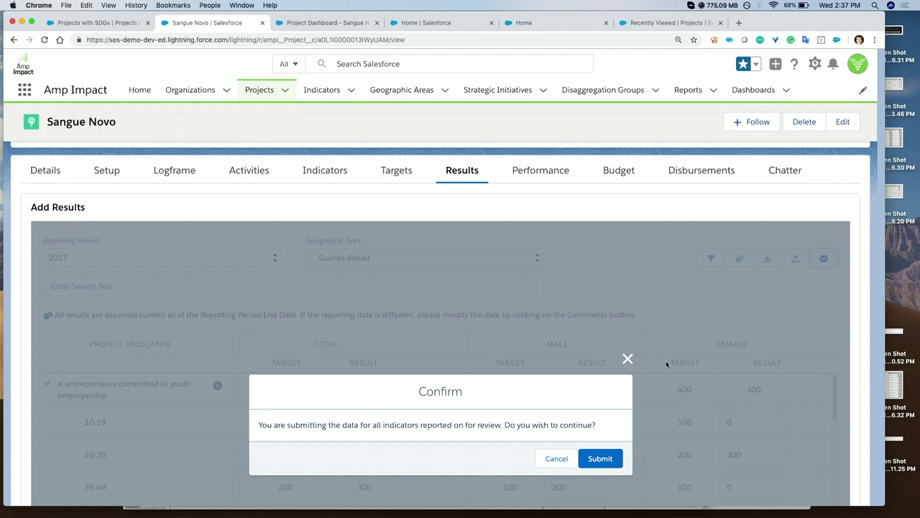
left_click(627, 359)
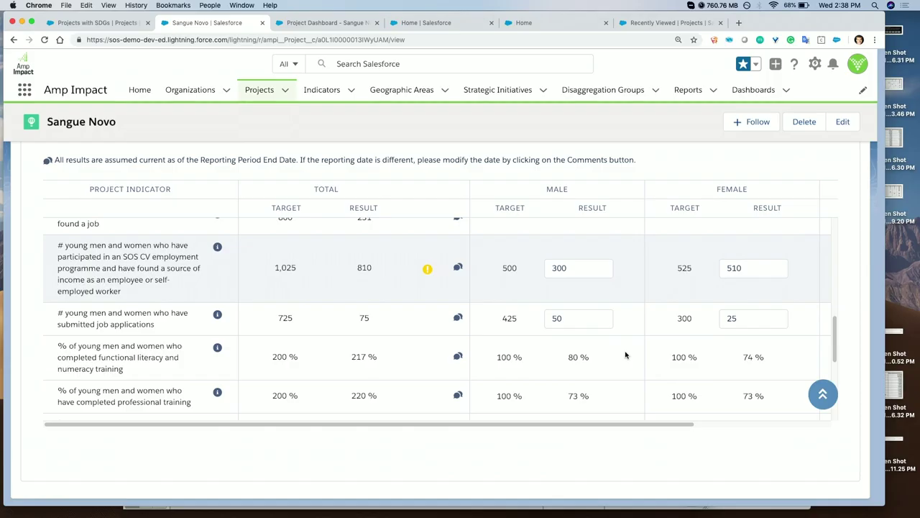
Look over the results grid, open the project's performance graphs and check the chart options for expressions in conventional and new media.
scroll(626, 354, "down", 2)
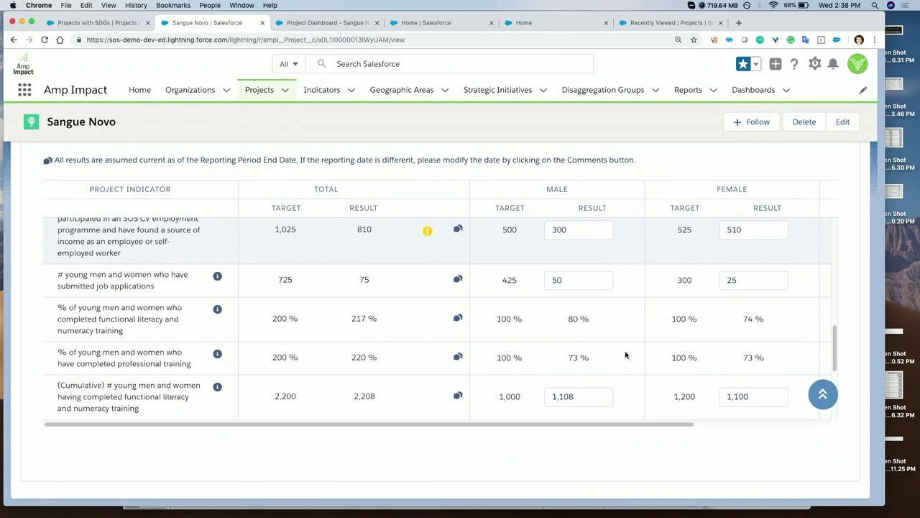
scroll(626, 354, "down", 1)
scroll(626, 355, "up", 10)
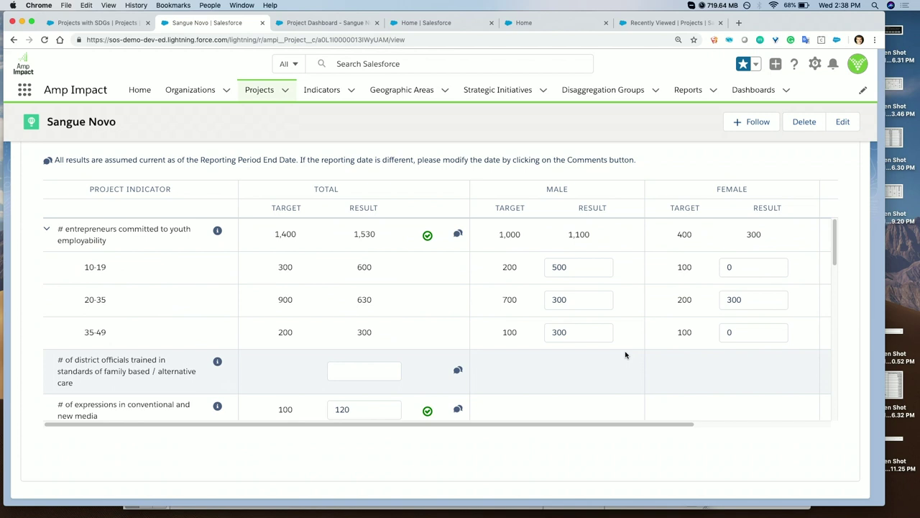
scroll(625, 354, "up", 5)
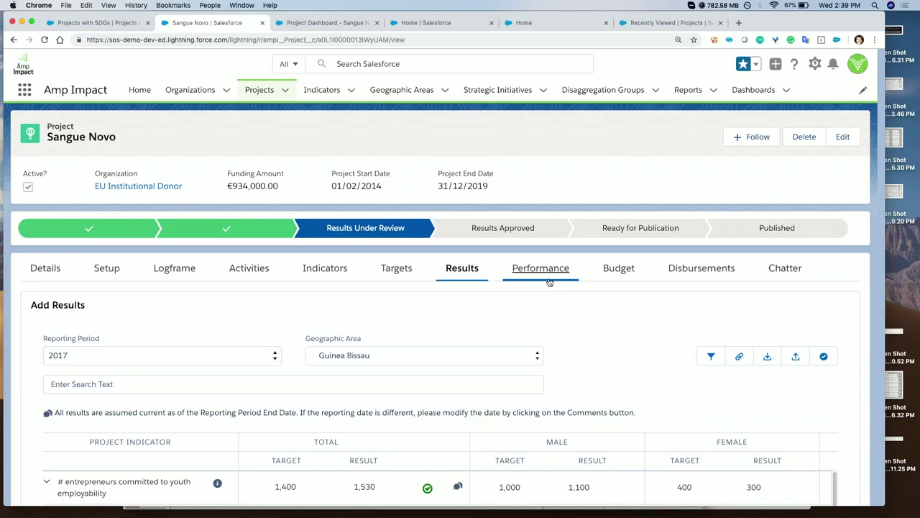
left_click(540, 266)
scroll(564, 319, "down", 2)
scroll(565, 319, "down", 2)
scroll(564, 320, "up", 2)
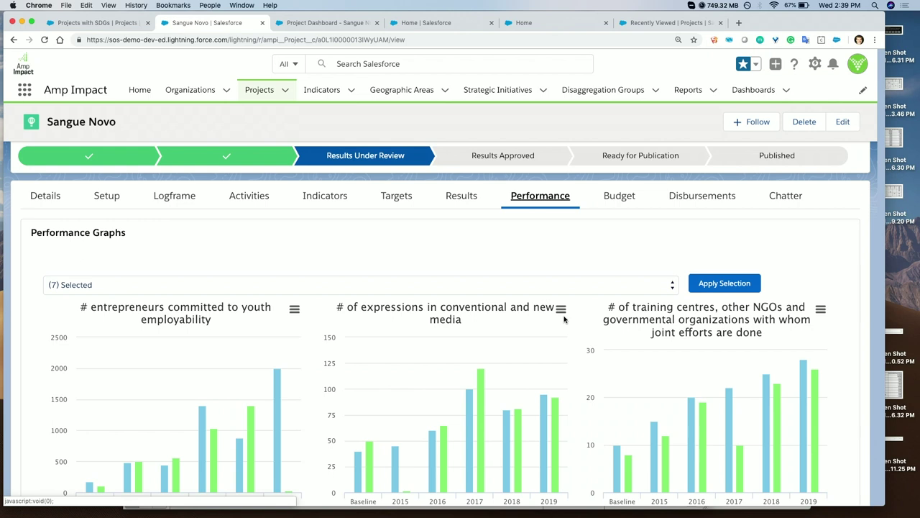
scroll(565, 319, "down", 1)
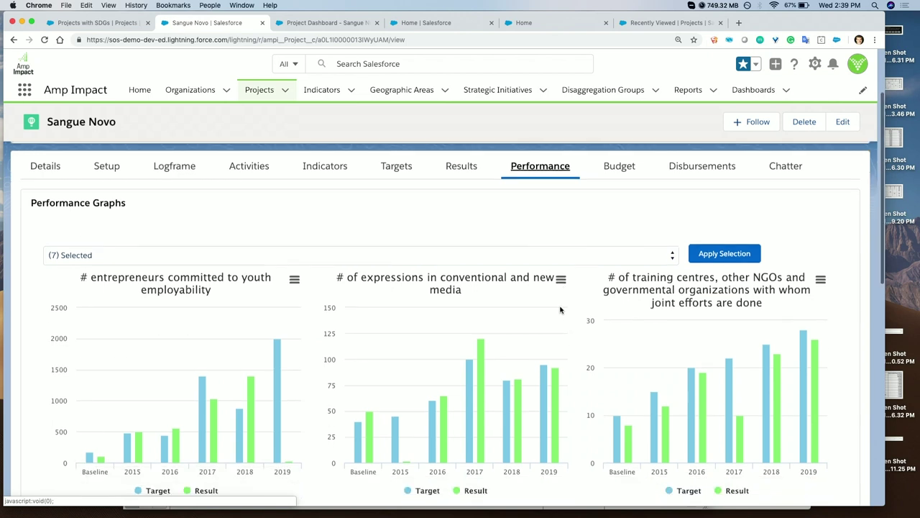
left_click(560, 281)
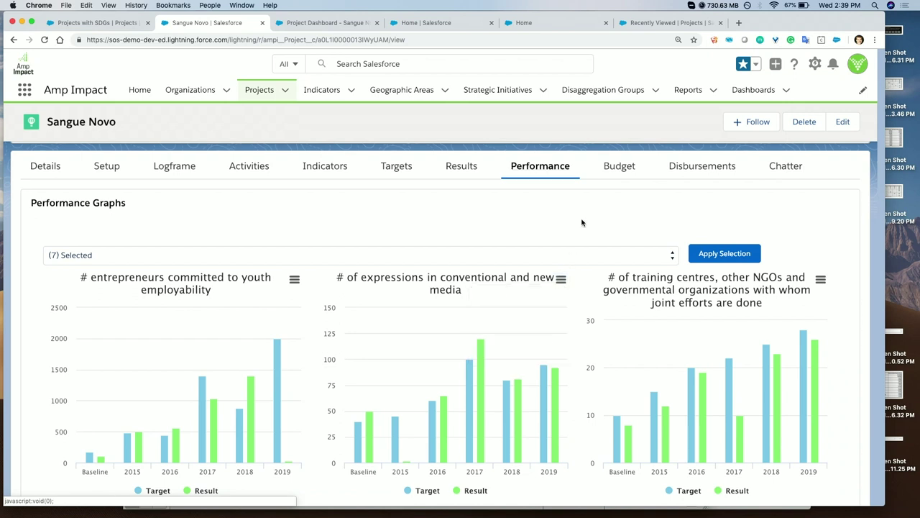
Open the project's budget and examine the chart of budget versus actuals by year.
scroll(583, 223, "up", 2)
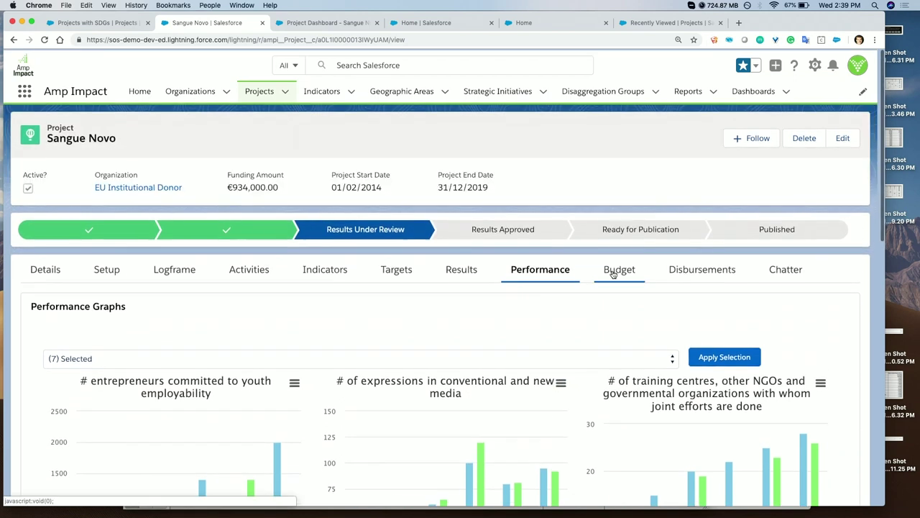
left_click(616, 273)
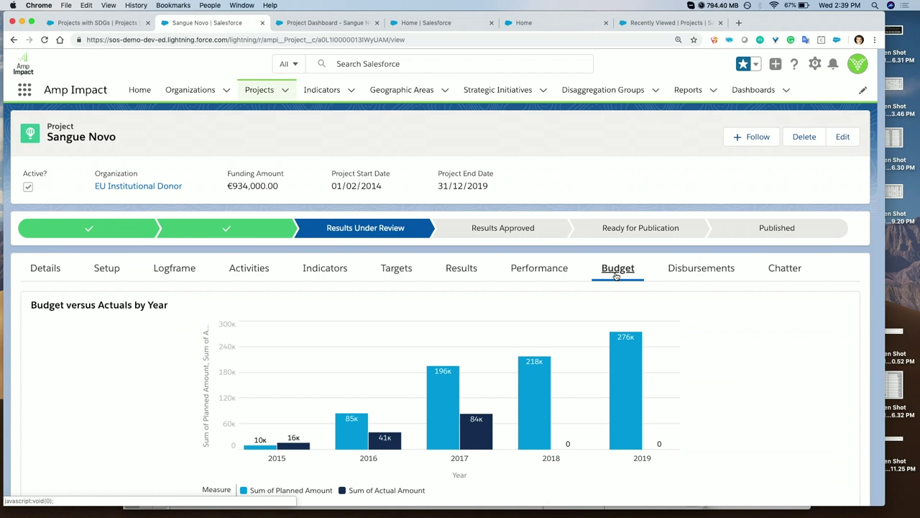
scroll(616, 275, "down", 2)
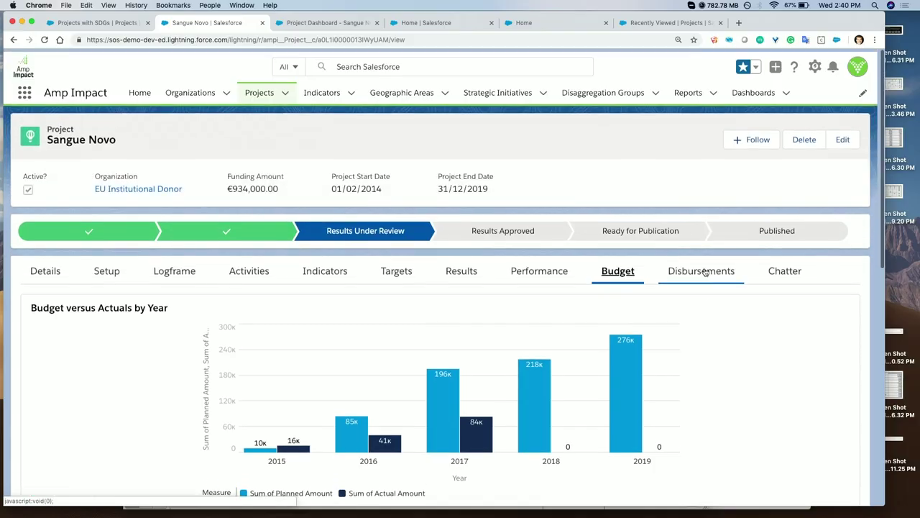
Review the project's disbursements, view the edit form of the 31/01/2018 disbursement and close it without saving.
left_click(703, 271)
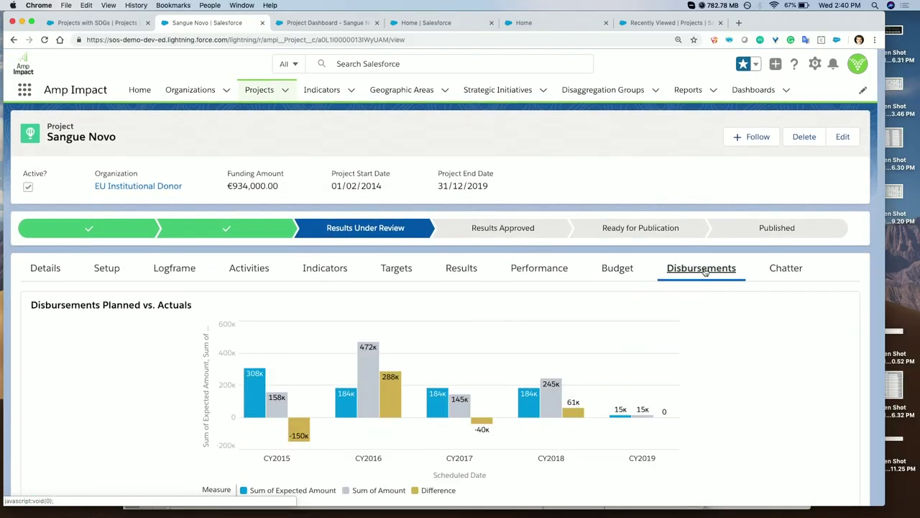
scroll(717, 291, "down", 5)
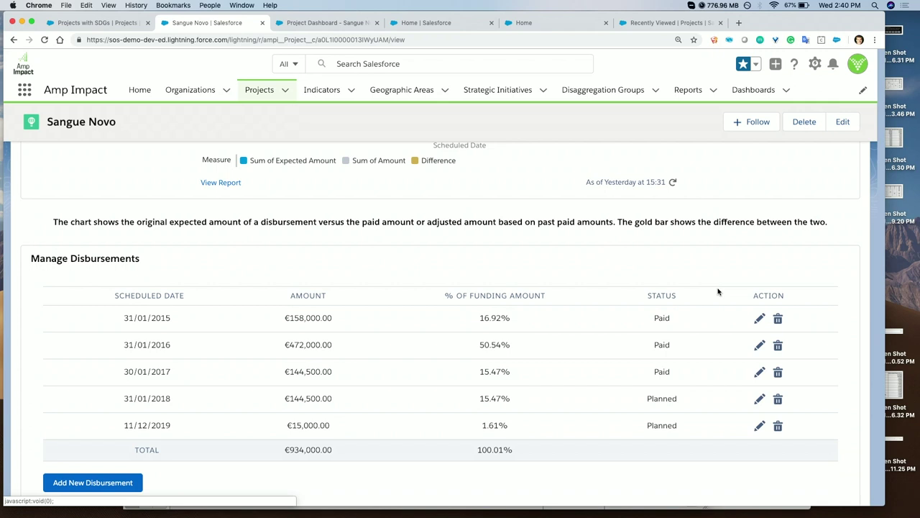
left_click(756, 395)
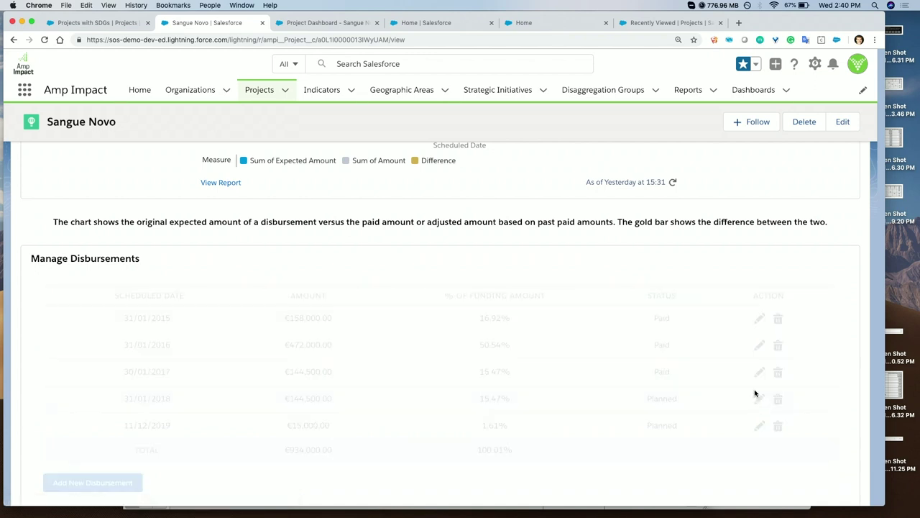
scroll(636, 365, "down", 4)
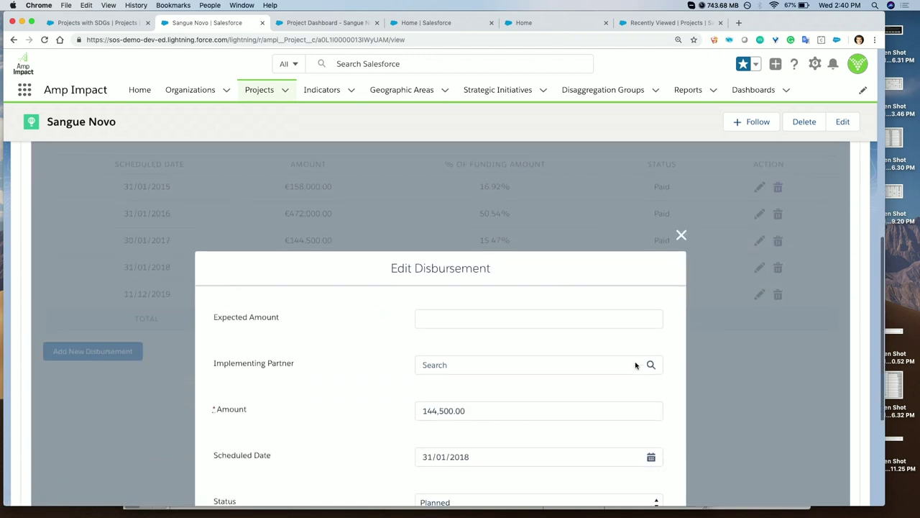
scroll(636, 365, "down", 2)
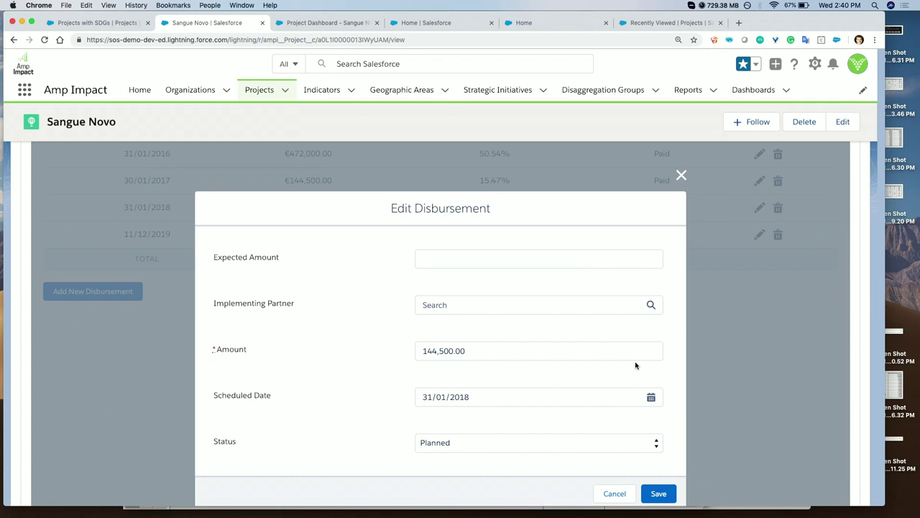
left_click(682, 176)
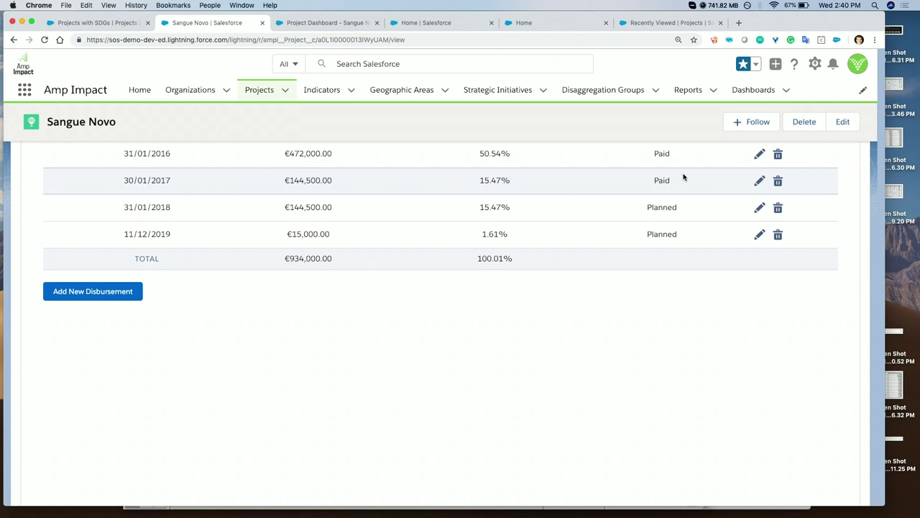
Open the project's Chatter feed, expand the box for a new post and look through the feed without posting.
scroll(683, 178, "up", 10)
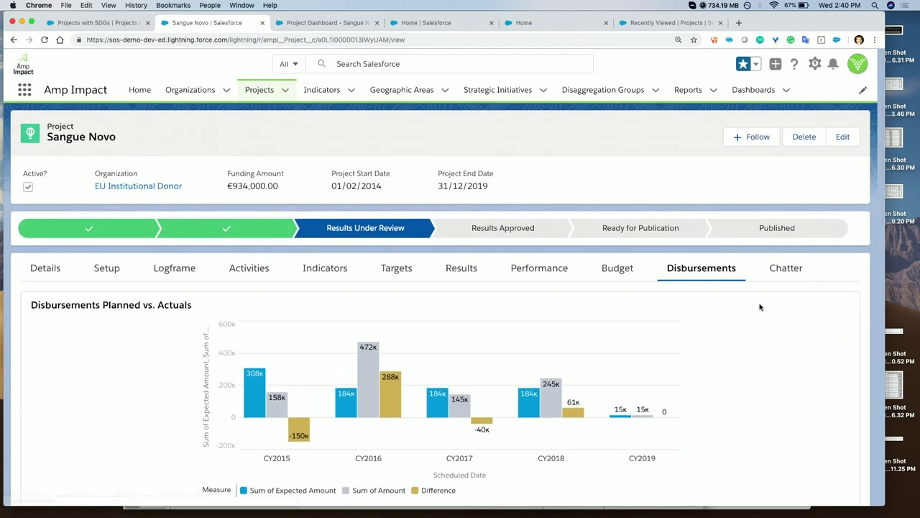
left_click(791, 270)
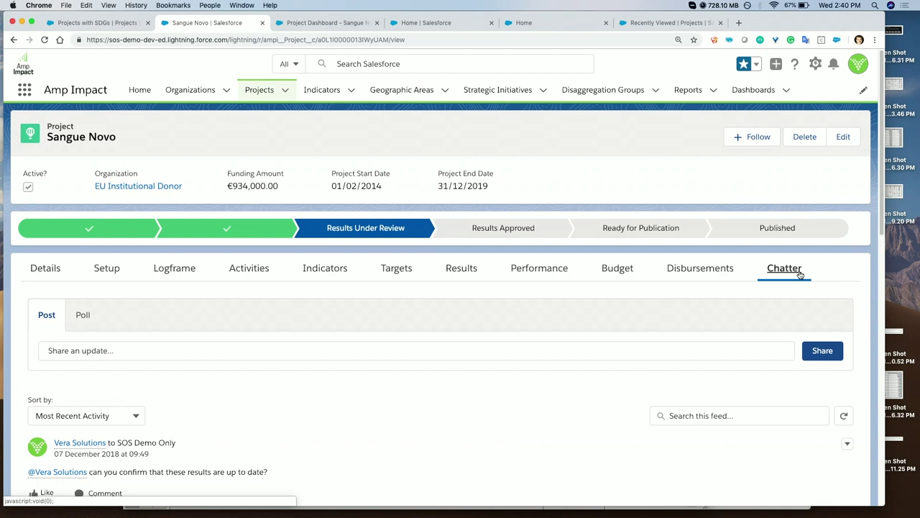
left_click(653, 350)
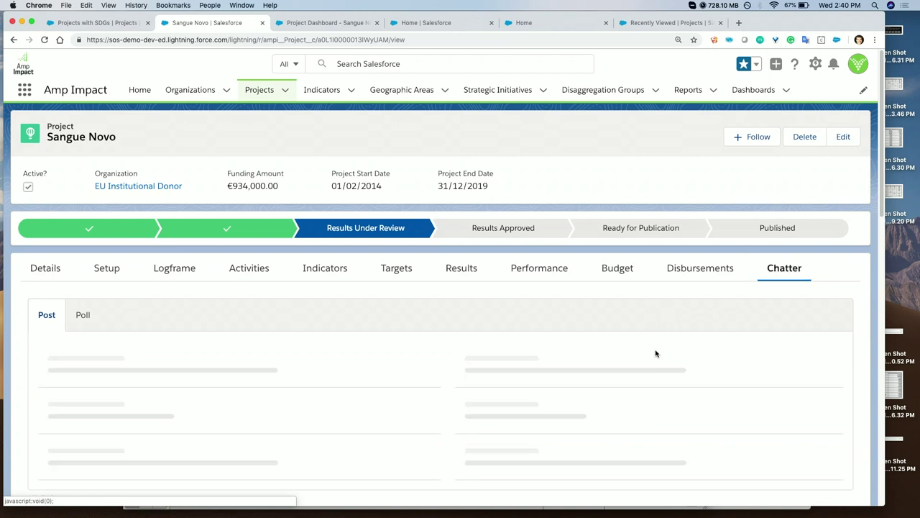
scroll(609, 356, "down", 3)
scroll(428, 362, "up", 5)
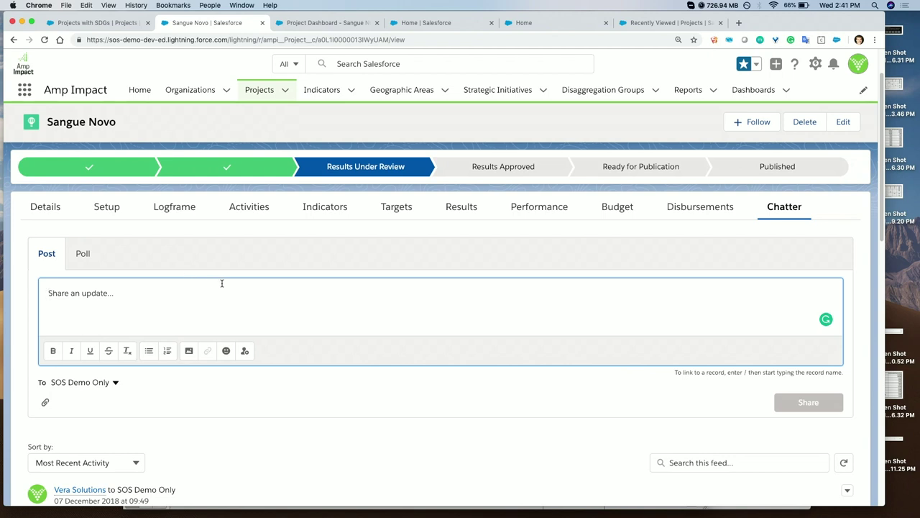
scroll(221, 284, "up", 2)
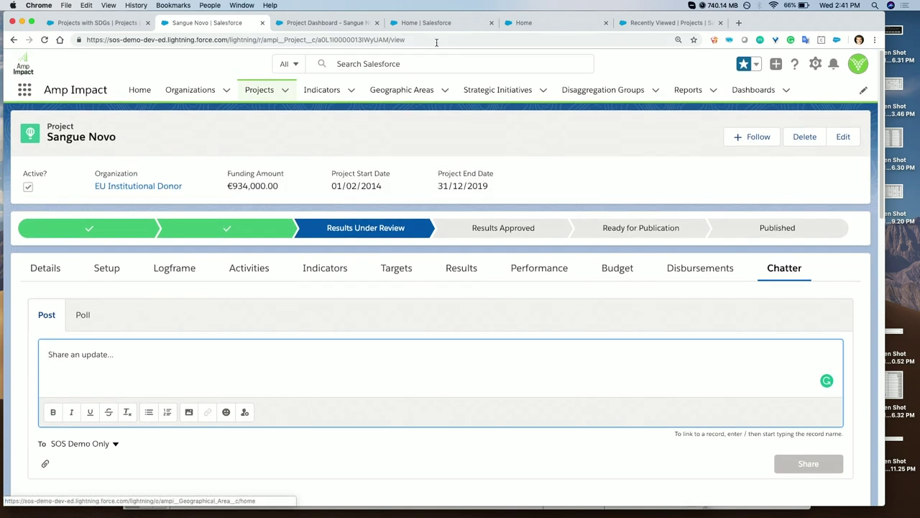
Switch to the WHO Donor Community site, enlarge the page and open the Malaria Program Funding Globally Award_2018 record from its awards.
left_click(443, 22)
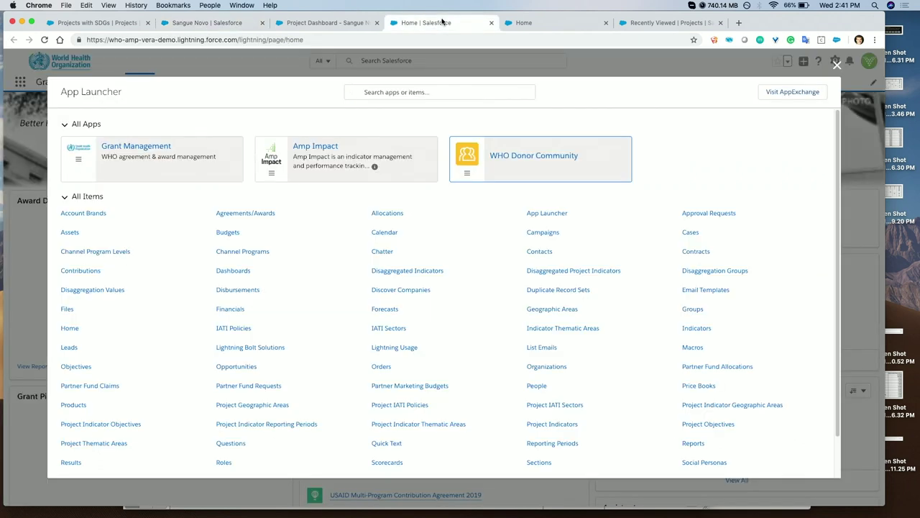
left_click(550, 23)
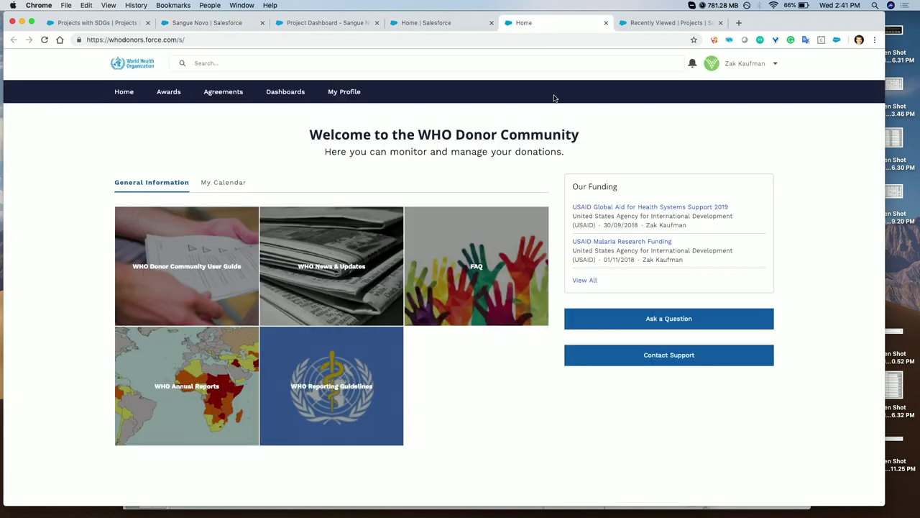
key("super+equal")
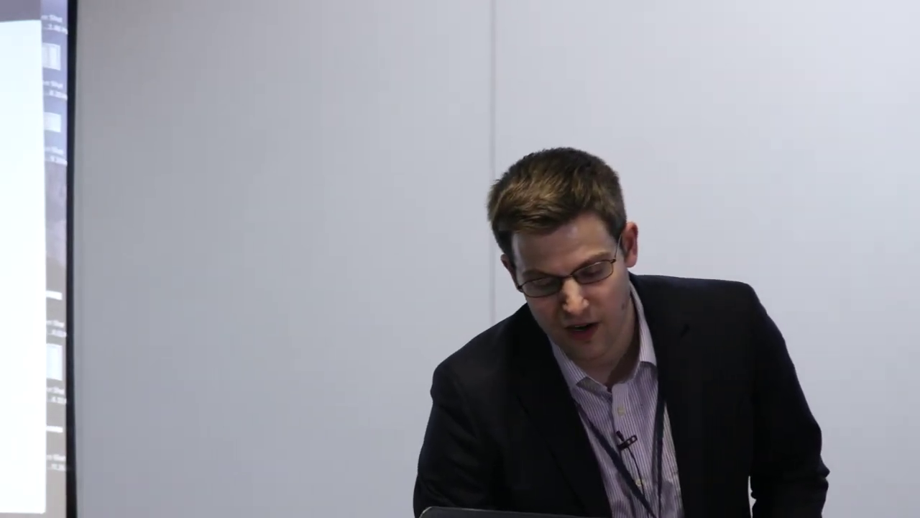
left_click(160, 96)
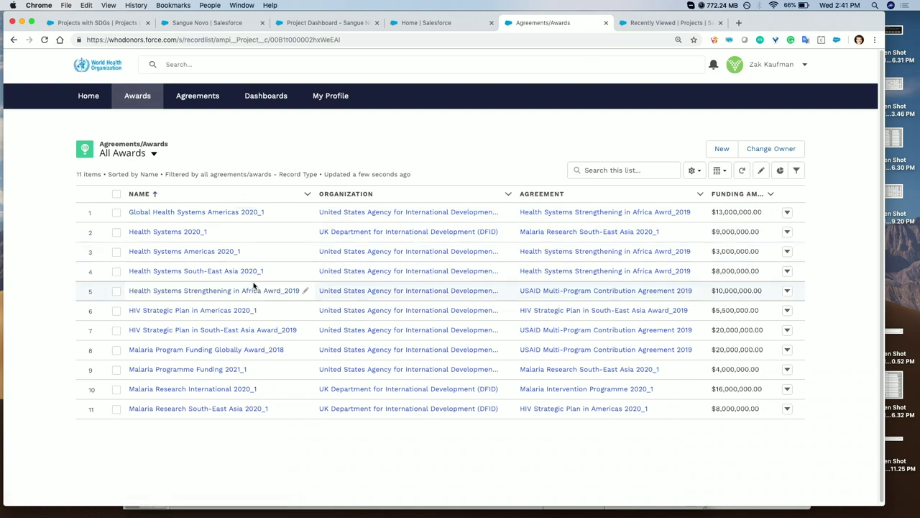
left_click(220, 351)
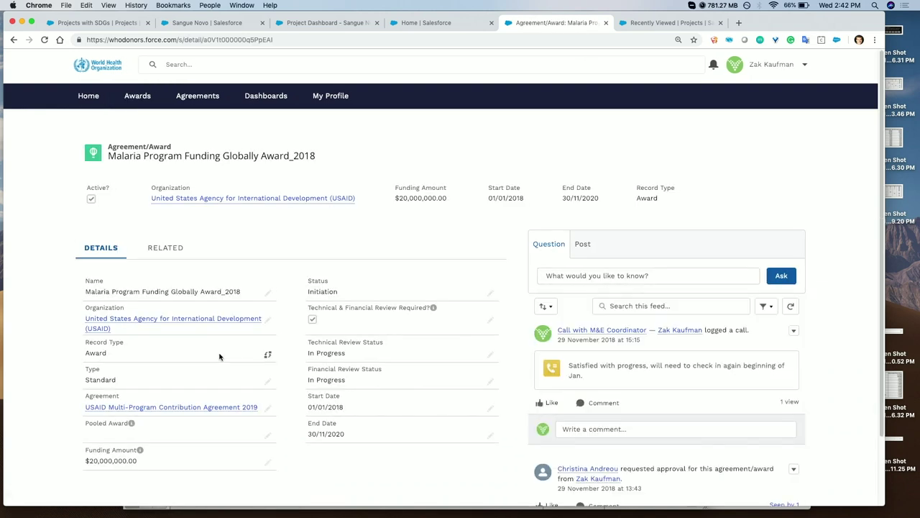
Switch to the Plan International Salesforce org and open the Plan International Partners community from its available apps.
scroll(220, 356, "down", 1)
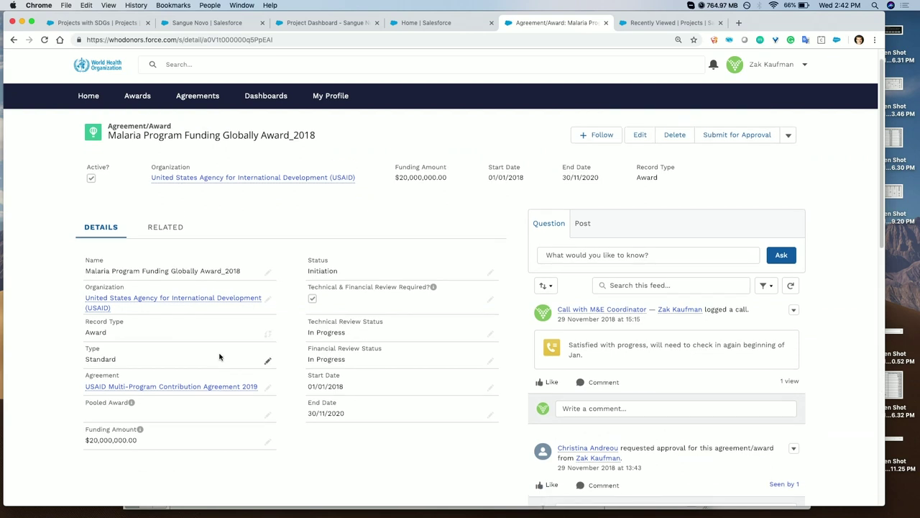
scroll(219, 357, "up", 1)
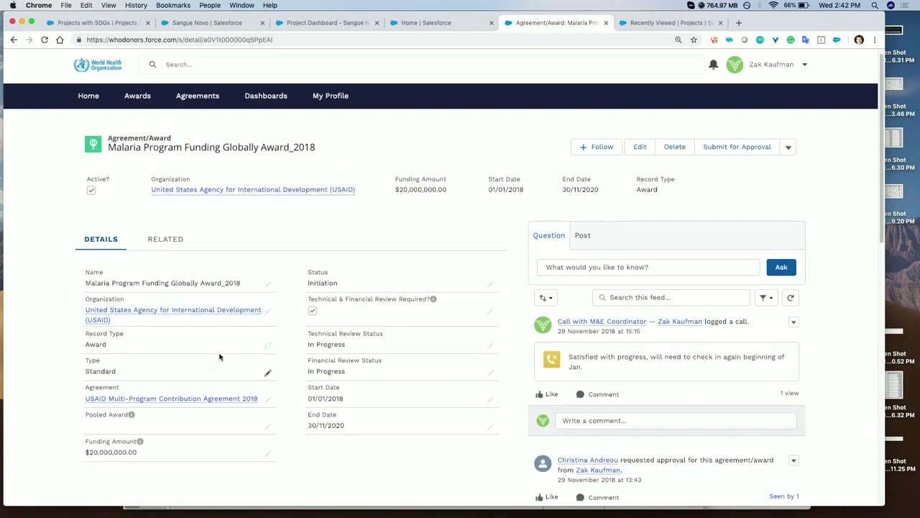
left_click(665, 23)
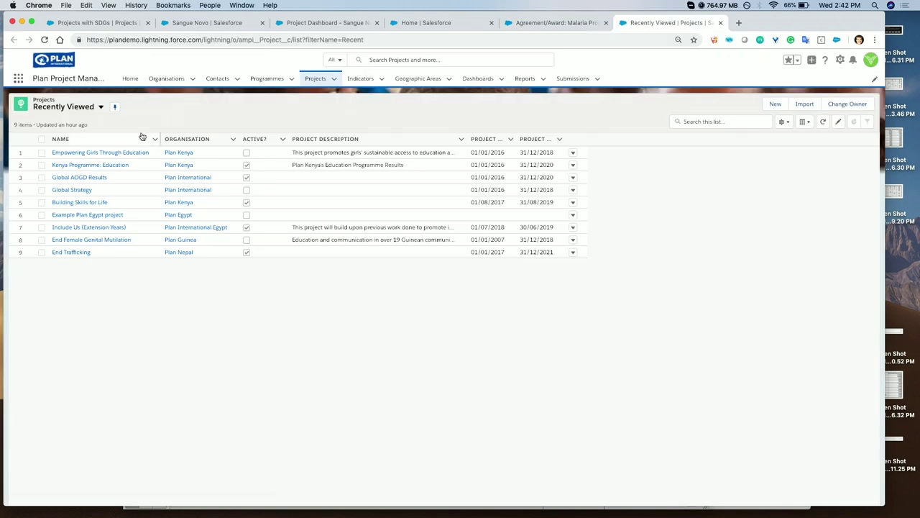
left_click(18, 79)
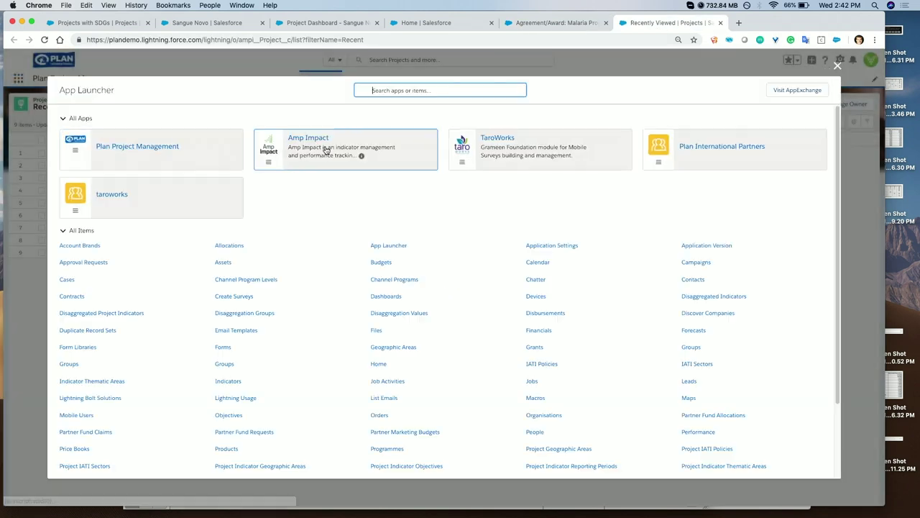
left_click(712, 148)
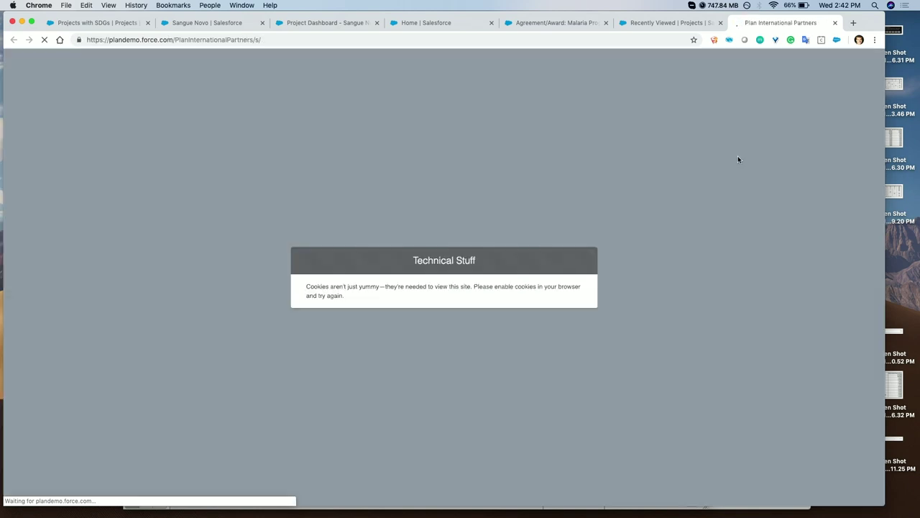
left_click(835, 22)
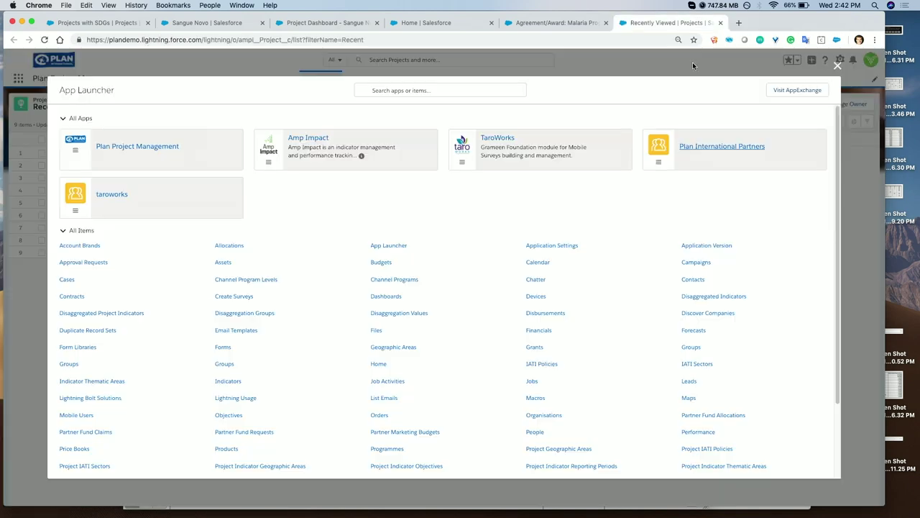
left_click(681, 167)
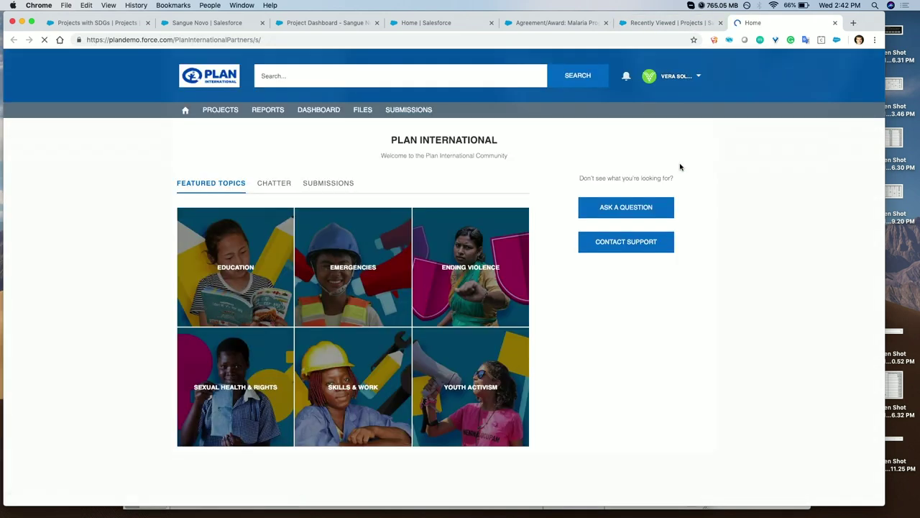
Open the Empowering Girls Through Education project from the community's project list and display its performance graphs.
left_click(216, 110)
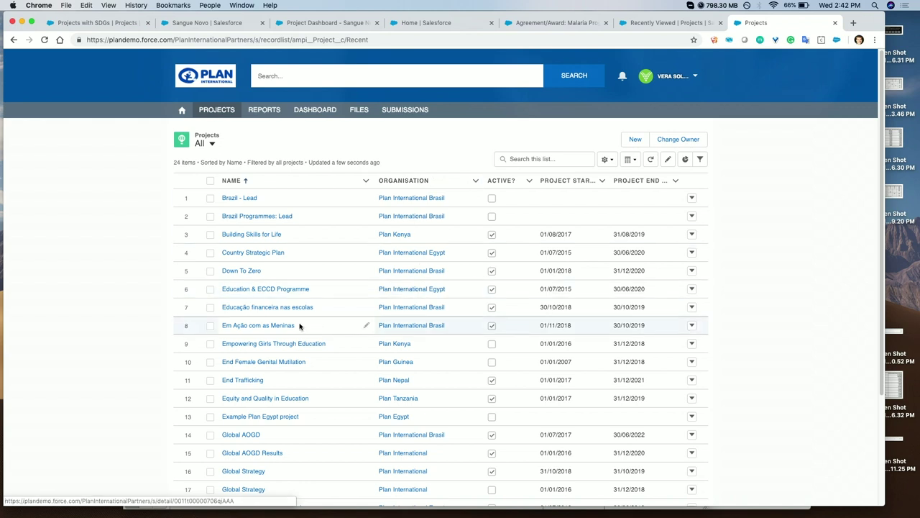
left_click(279, 344)
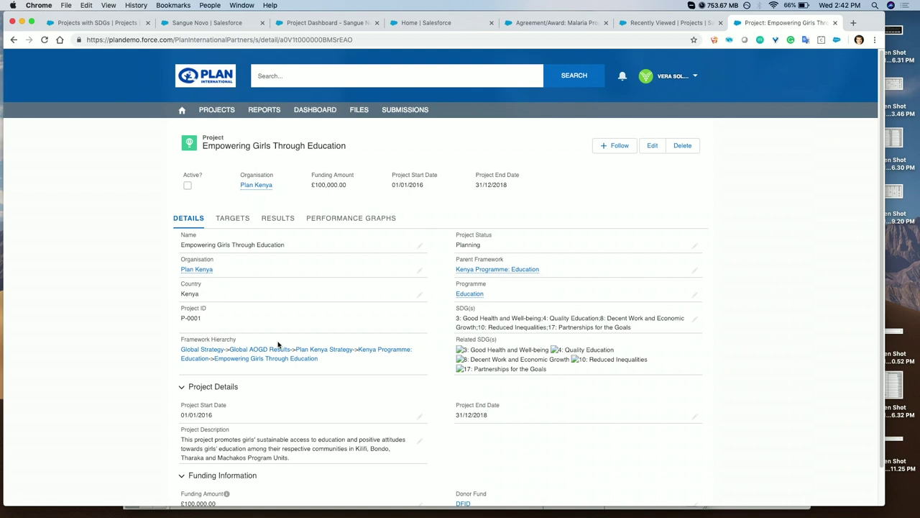
scroll(297, 316, "down", 1)
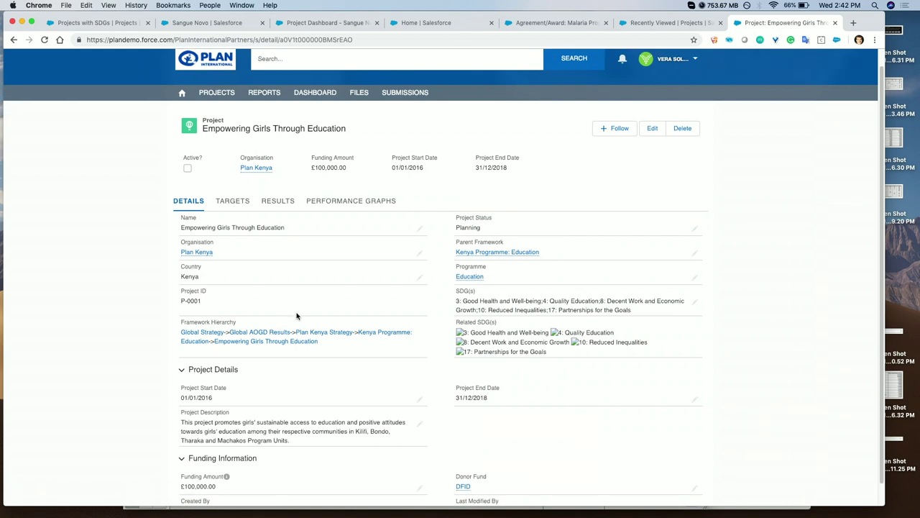
scroll(297, 315, "up", 1)
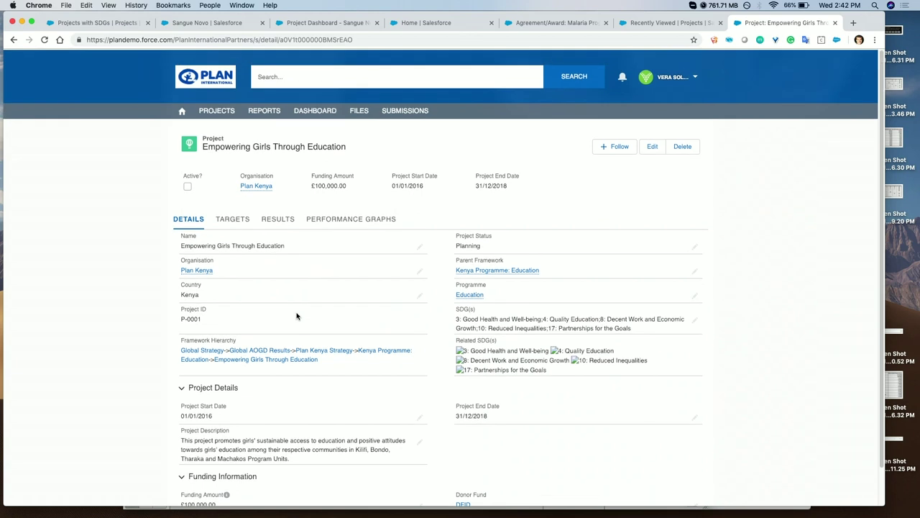
left_click(350, 219)
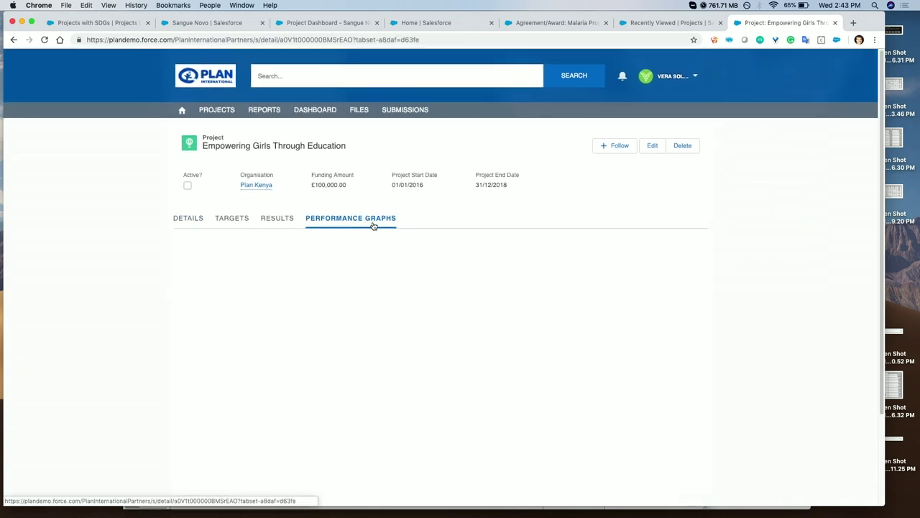